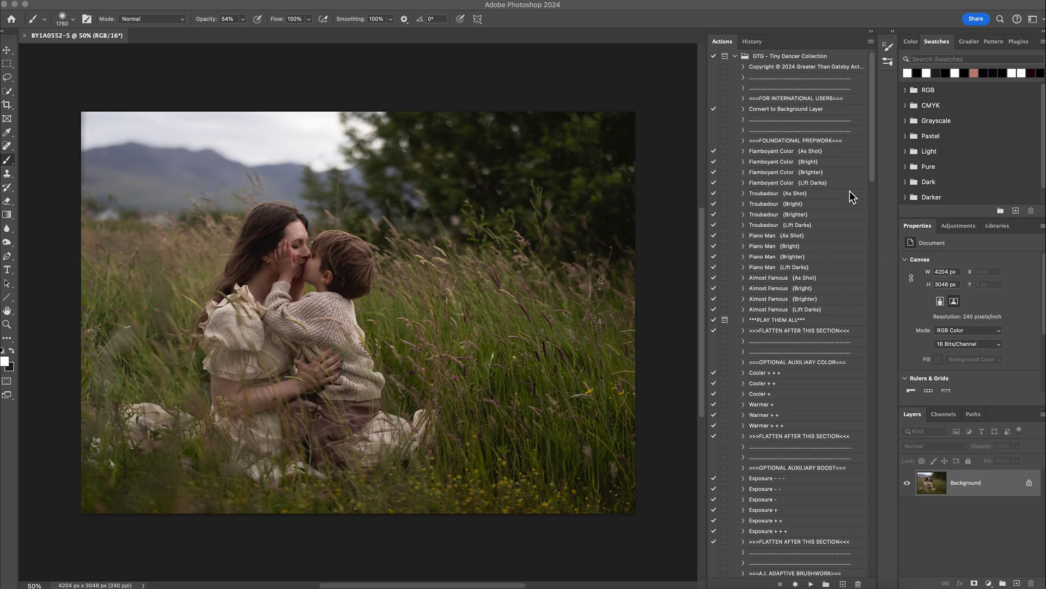
- Apply the Rocket Man {Fiery Booster} action and compare the grade on and off
left_click_drag(872, 173, 874, 413)
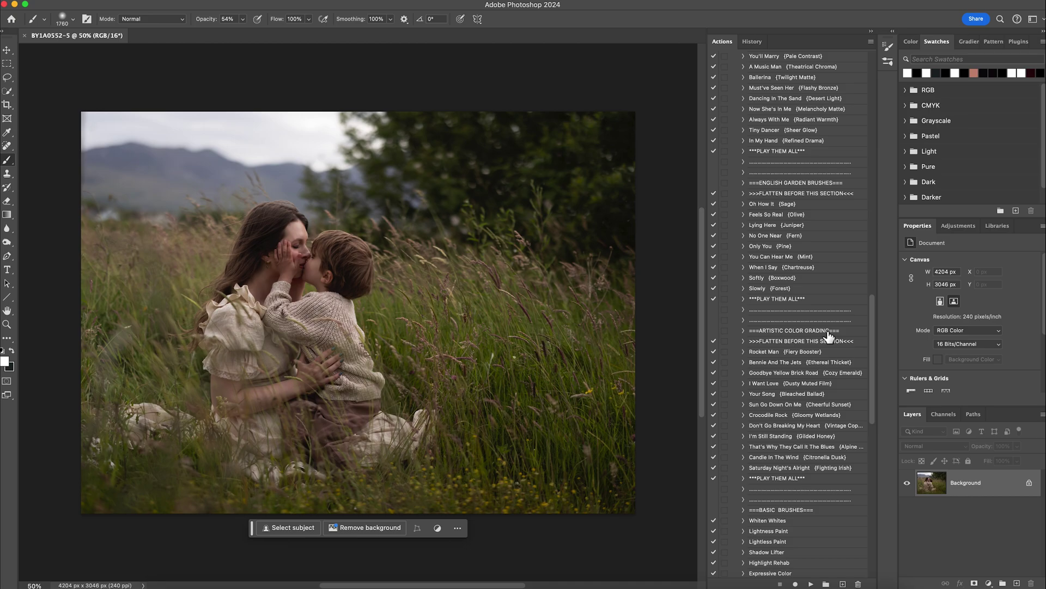
left_click(801, 353)
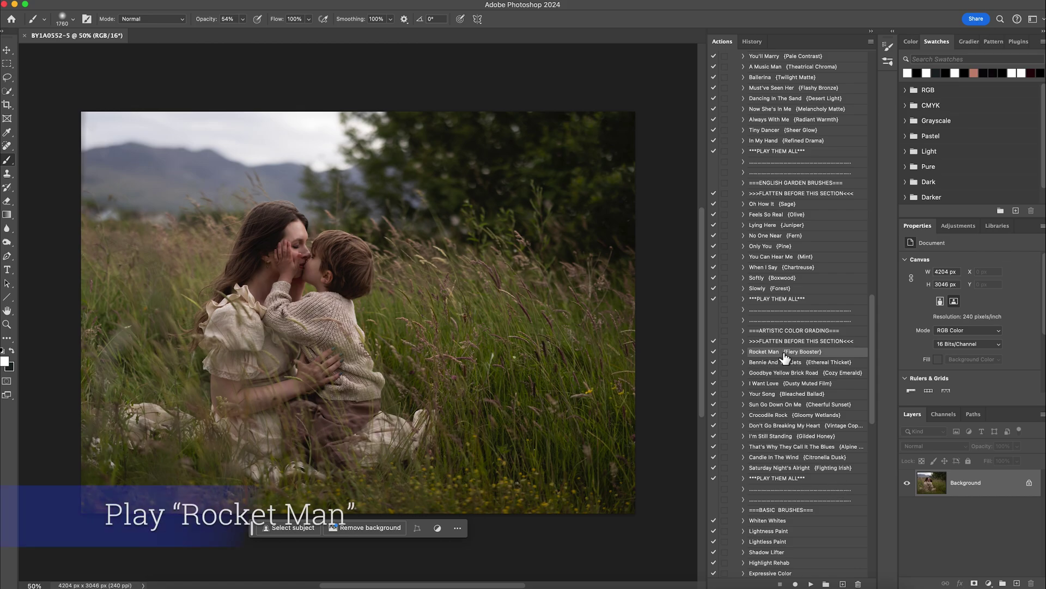
left_click(811, 584)
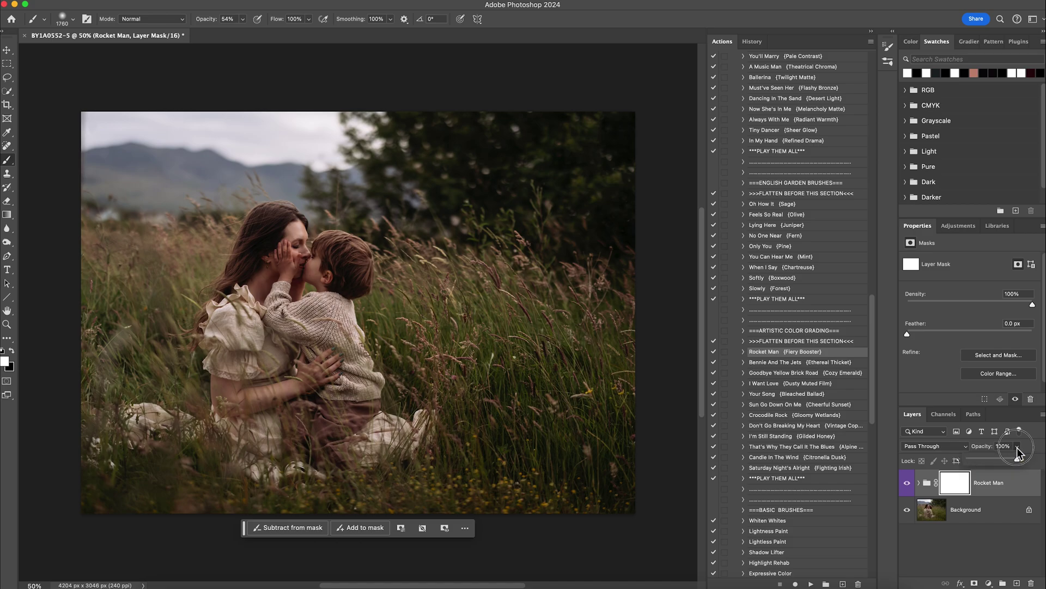
left_click(907, 483)
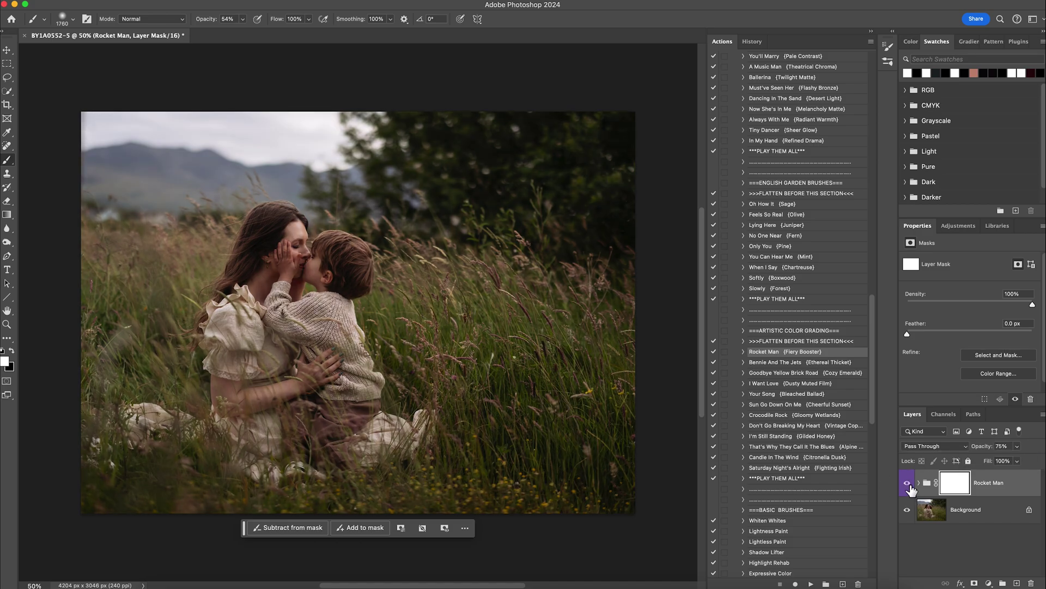
- Flatten the image so only one Background layer remains
right_click(978, 510)
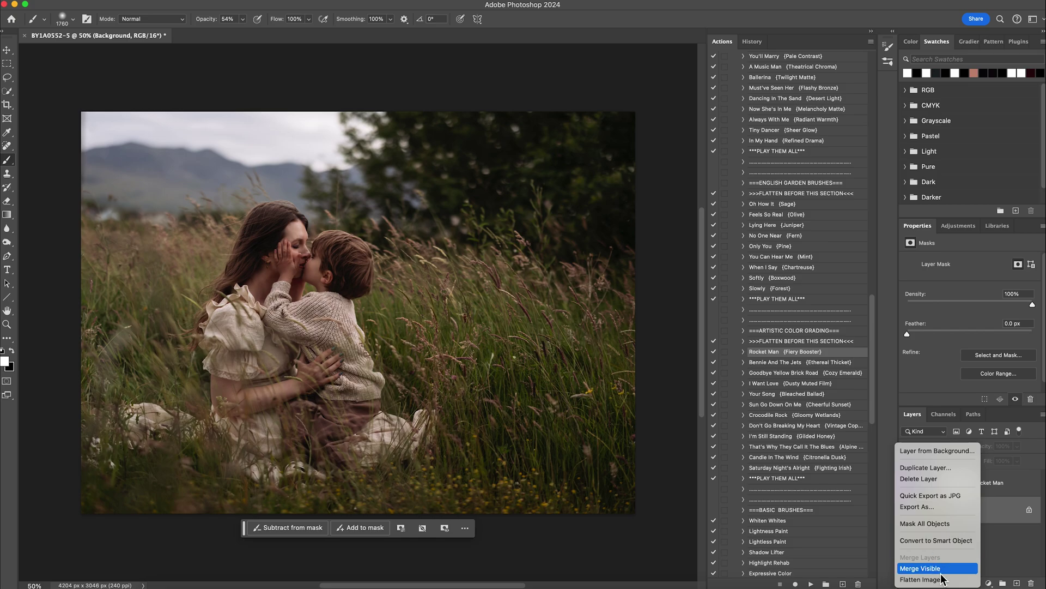
left_click(943, 579)
scroll(826, 351, "down", 10)
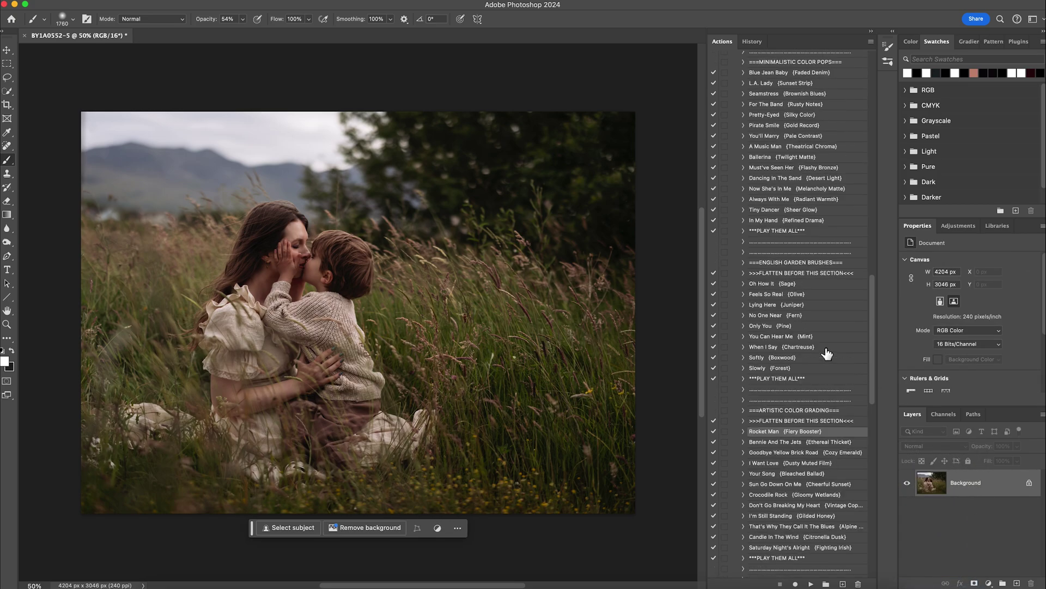
scroll(827, 351, "up", 10)
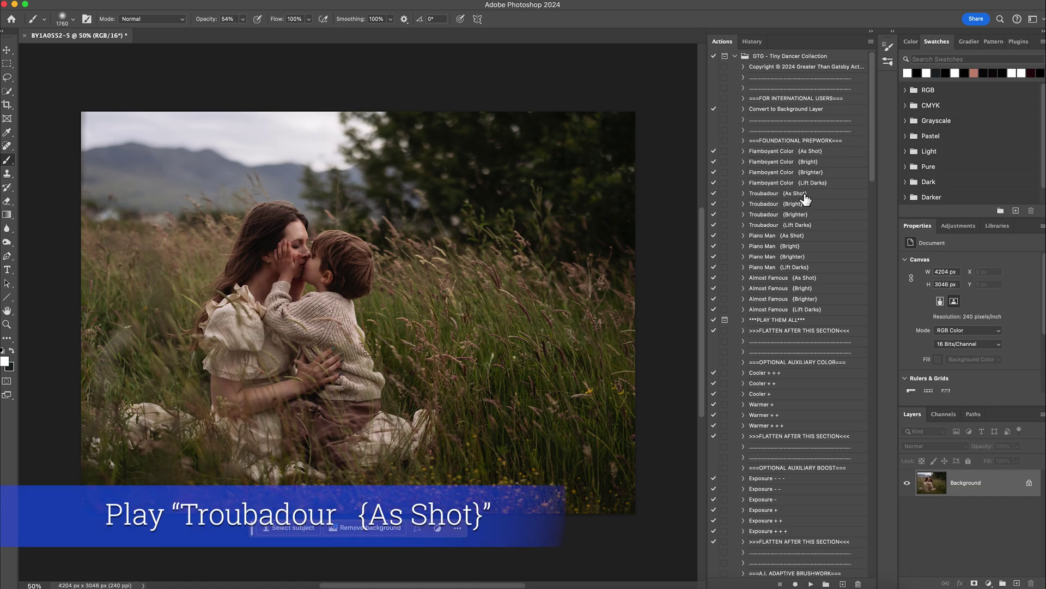
- Apply the Troubadour {As Shot} action and lower its group opacity to 80%
left_click(805, 194)
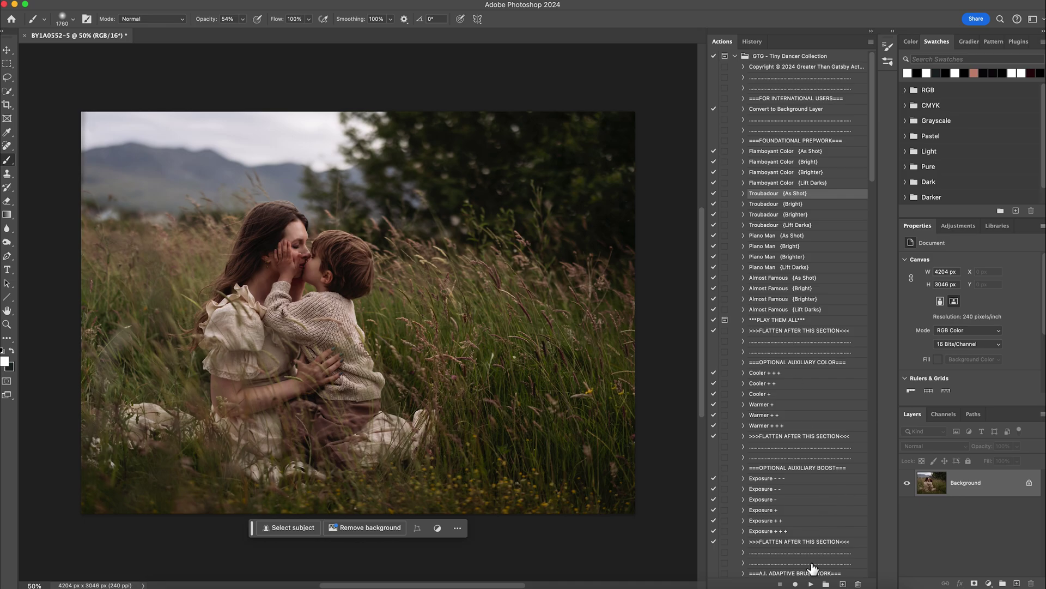
left_click(811, 584)
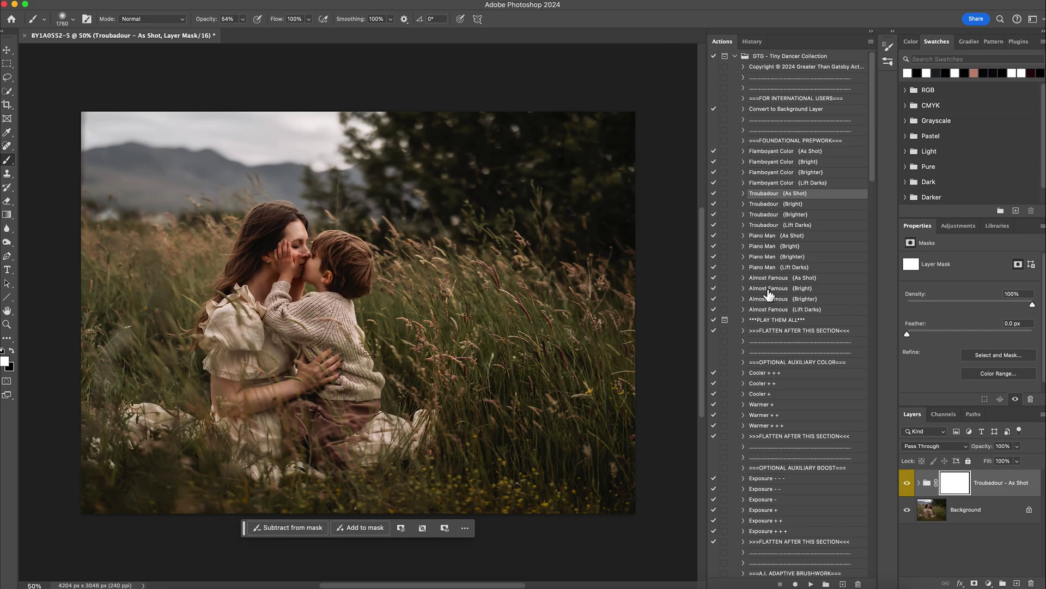
left_click(1017, 446)
left_click_drag(1012, 466, 1008, 462)
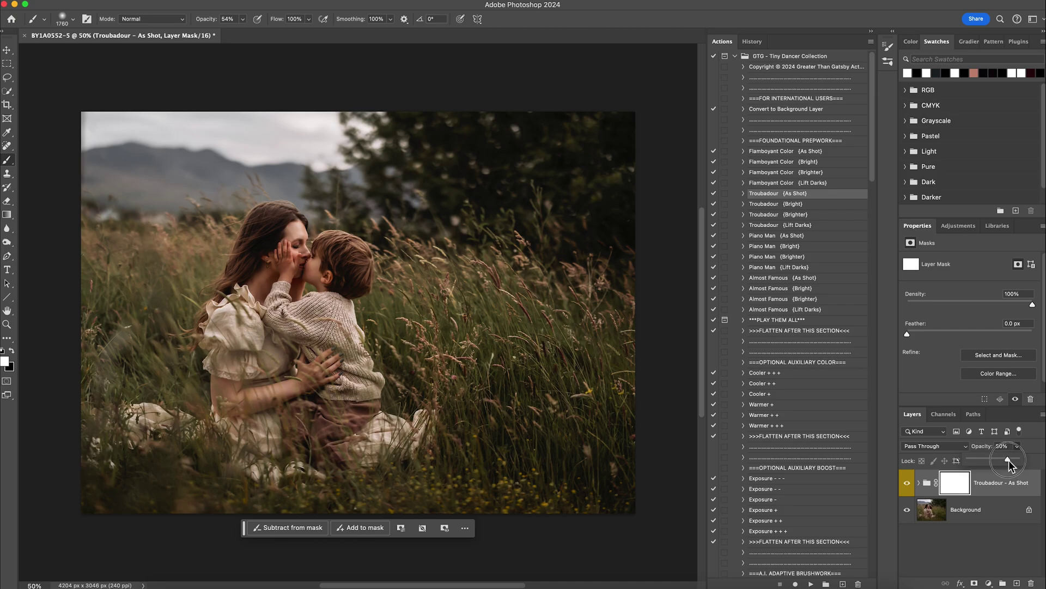
- Compare the Troubadour grade on and off, then merge it into the Background with Merge Visible
left_click(908, 483)
left_click(908, 483)
left_click(908, 483)
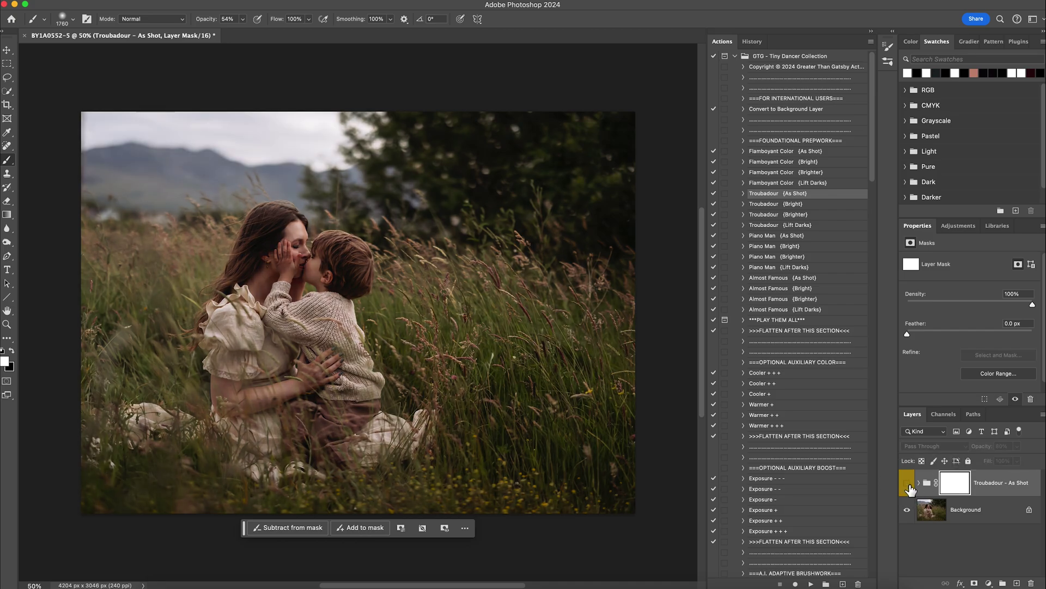
left_click(908, 483)
right_click(974, 510)
left_click(1006, 567)
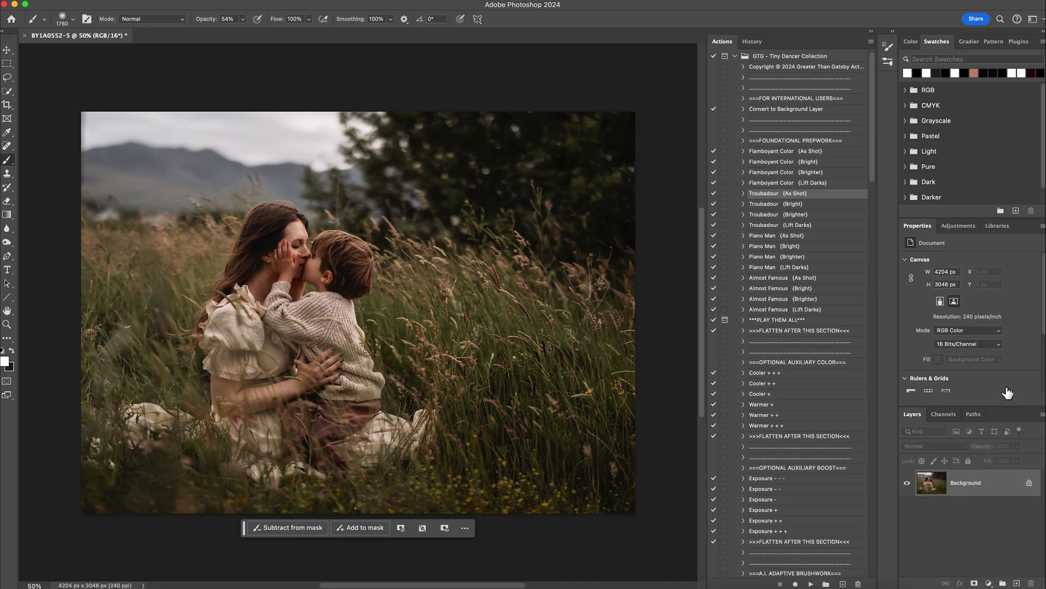
- Play the Exposure + action and merge the brightening into the Background with Merge Visible
scroll(787, 488, "down", 2)
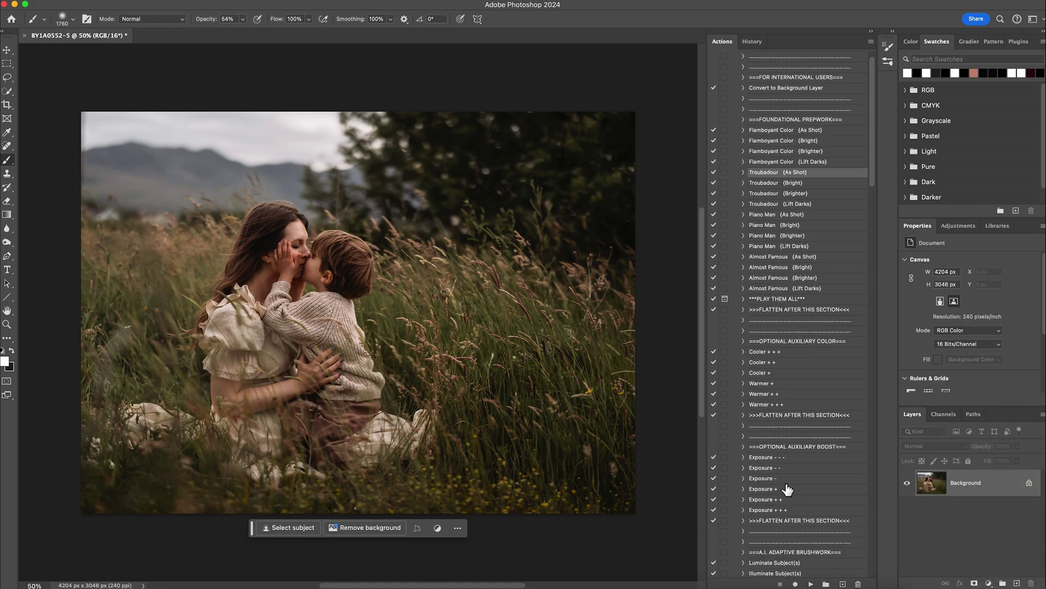
left_click(775, 490)
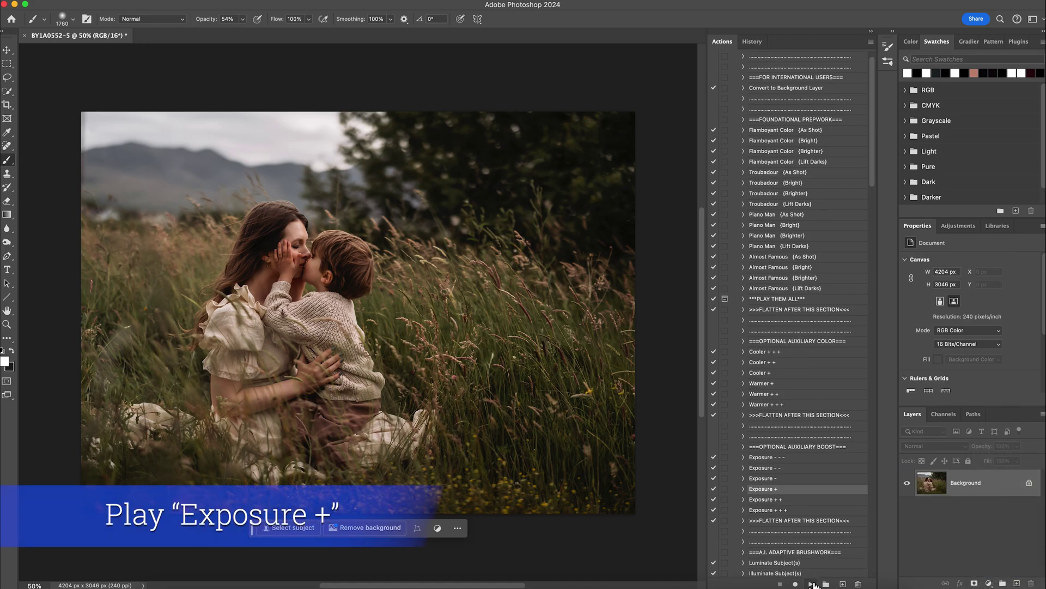
left_click(811, 584)
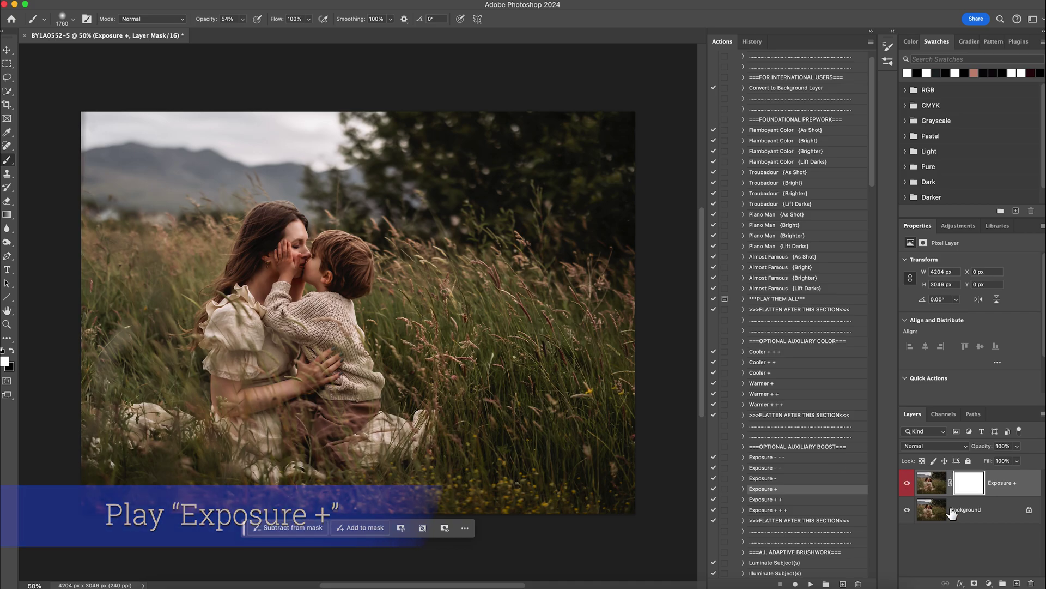
right_click(974, 511)
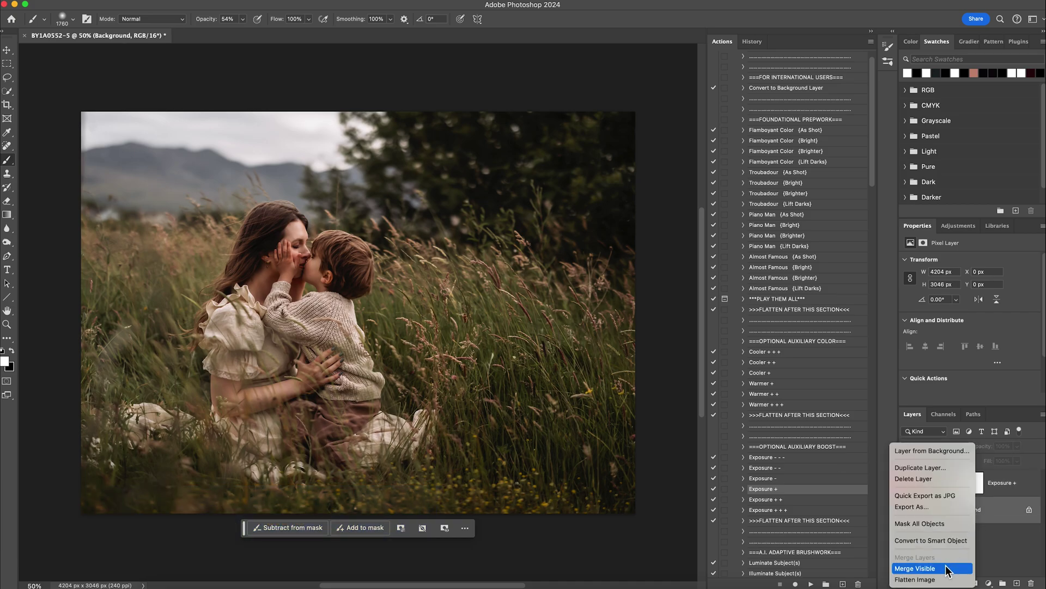
left_click(947, 569)
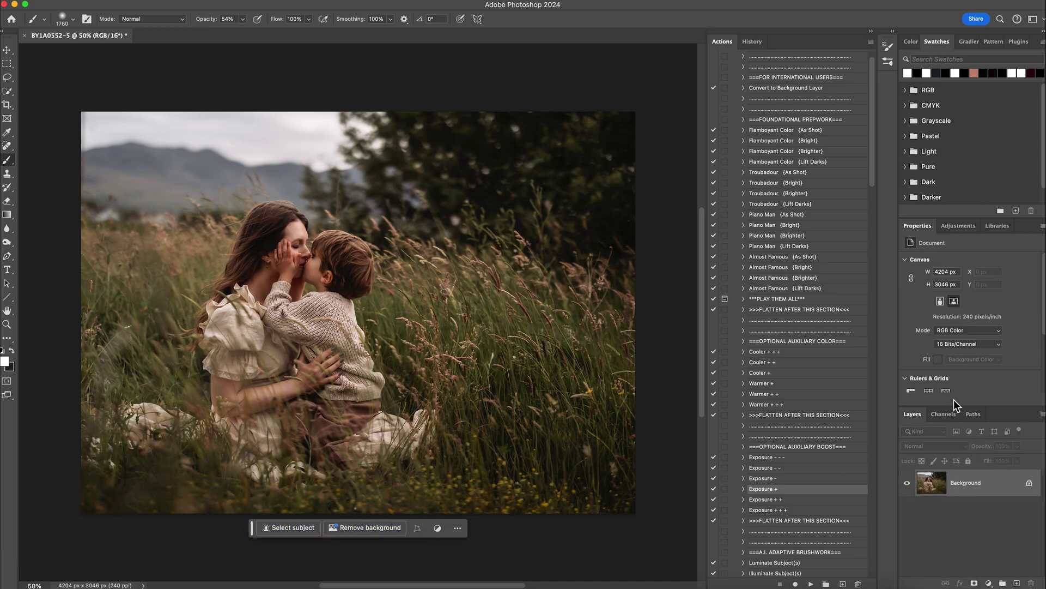
scroll(794, 379, "down", 3)
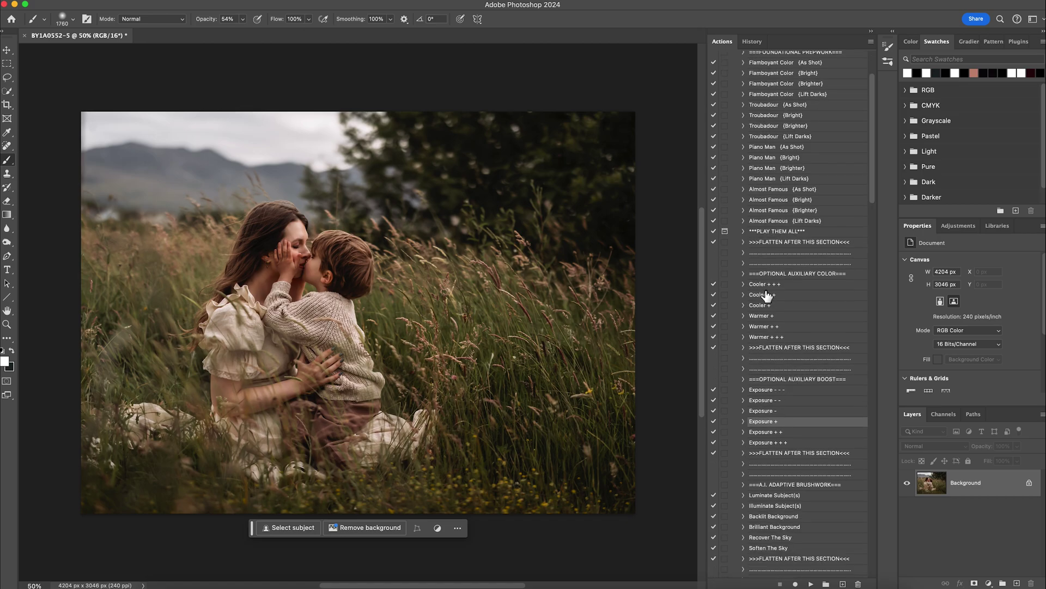
scroll(767, 296, "down", 5)
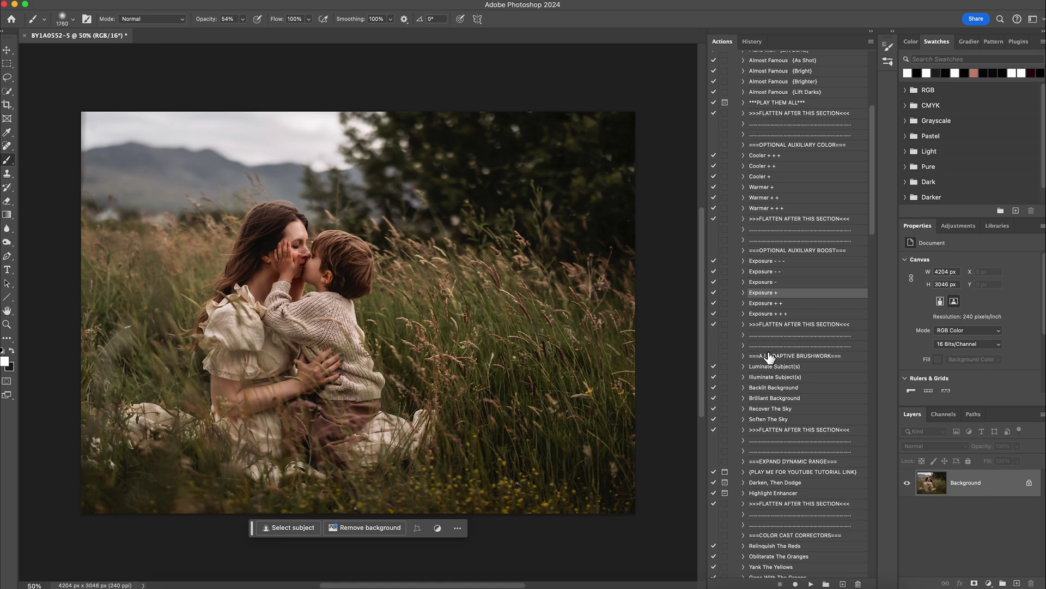
scroll(767, 412, "down", 1)
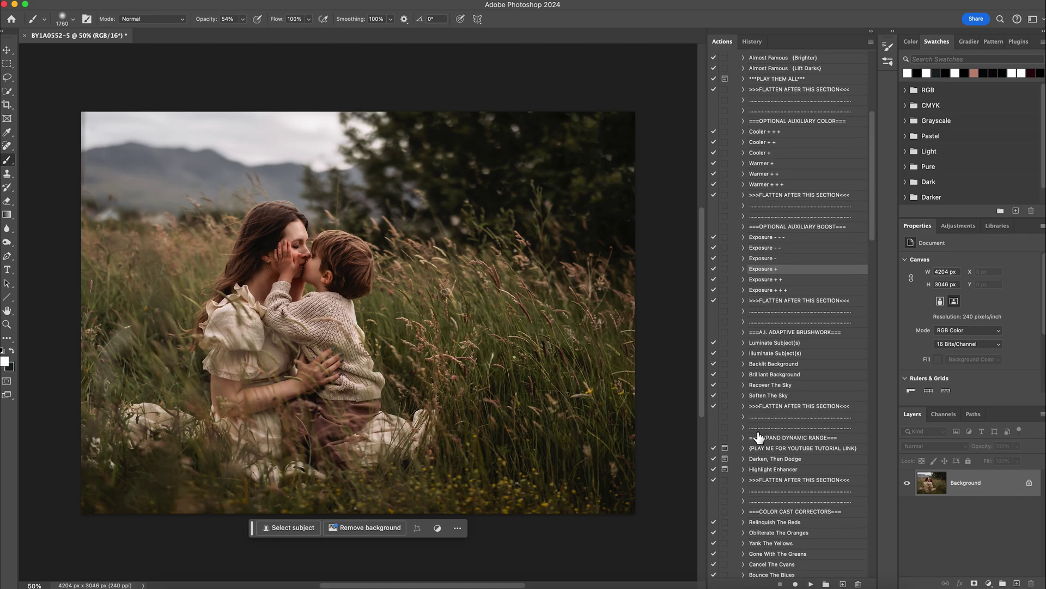
- Run Darken, Then Dodge, continuing past the flatten warning and the brushing instructions
left_click(799, 458)
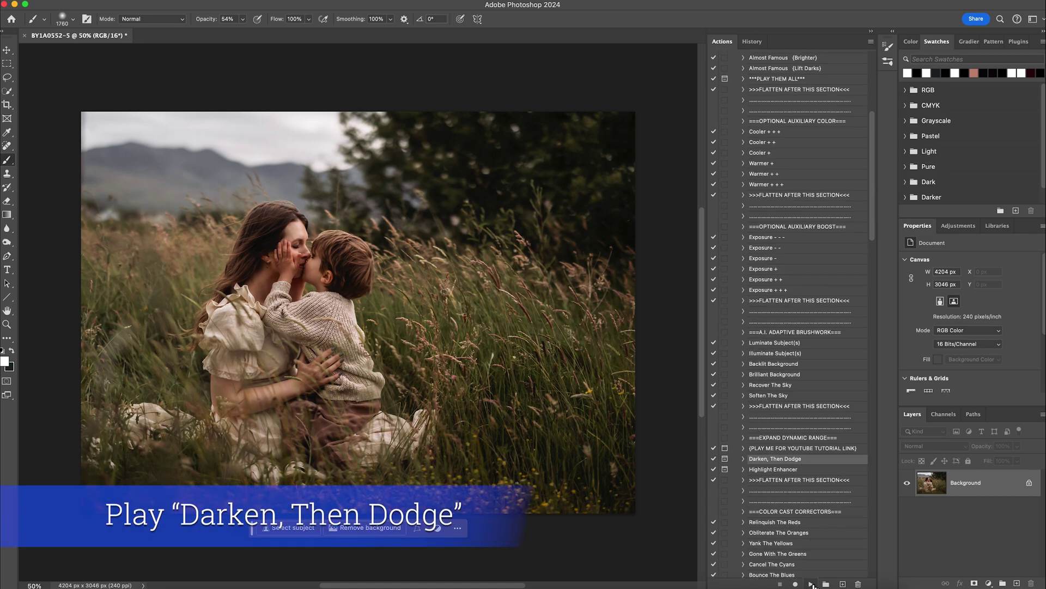
left_click(812, 584)
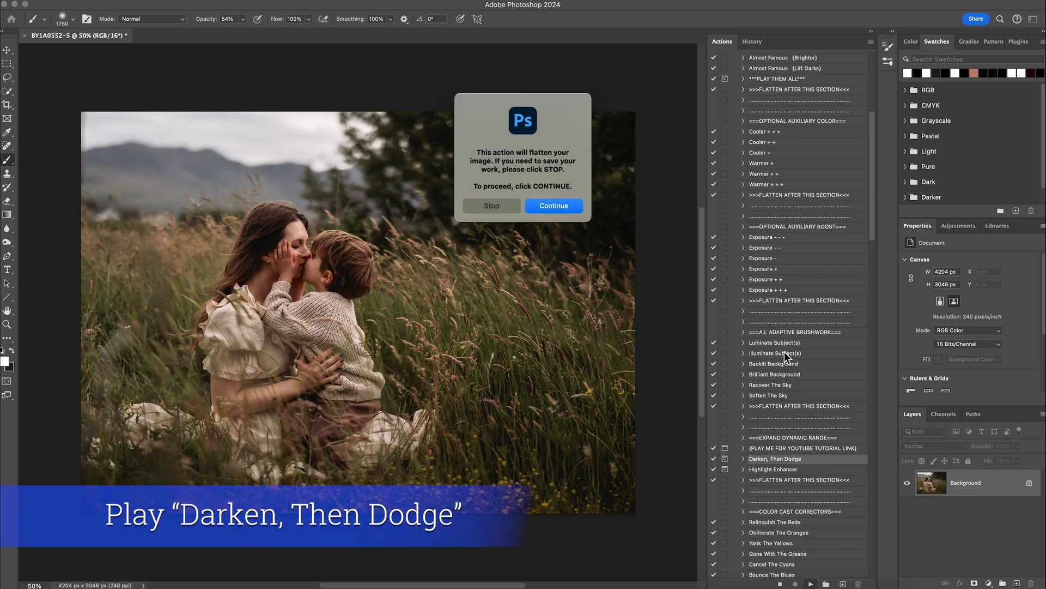
left_click(551, 208)
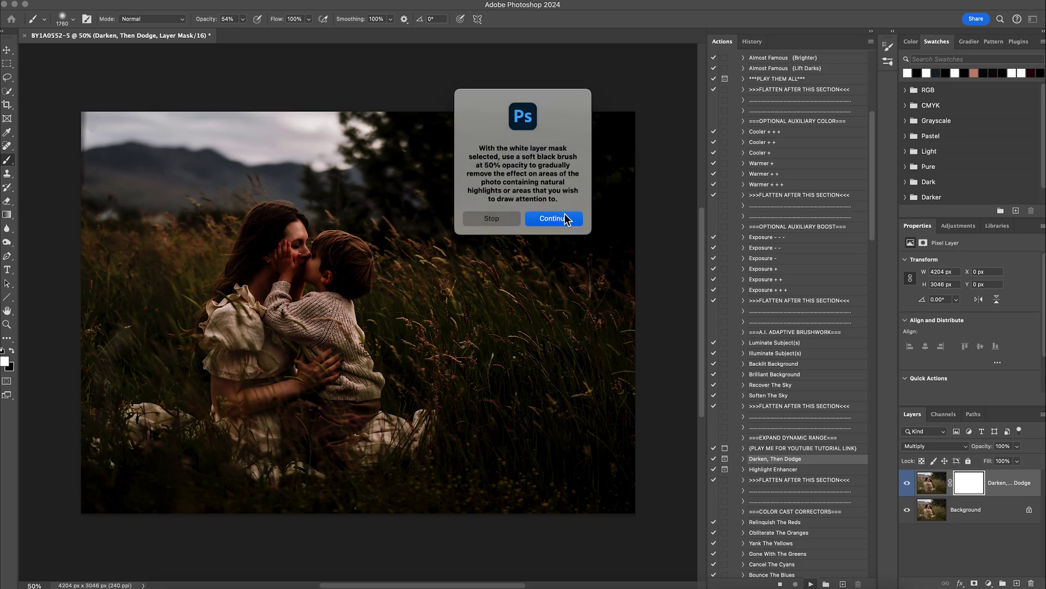
left_click(571, 218)
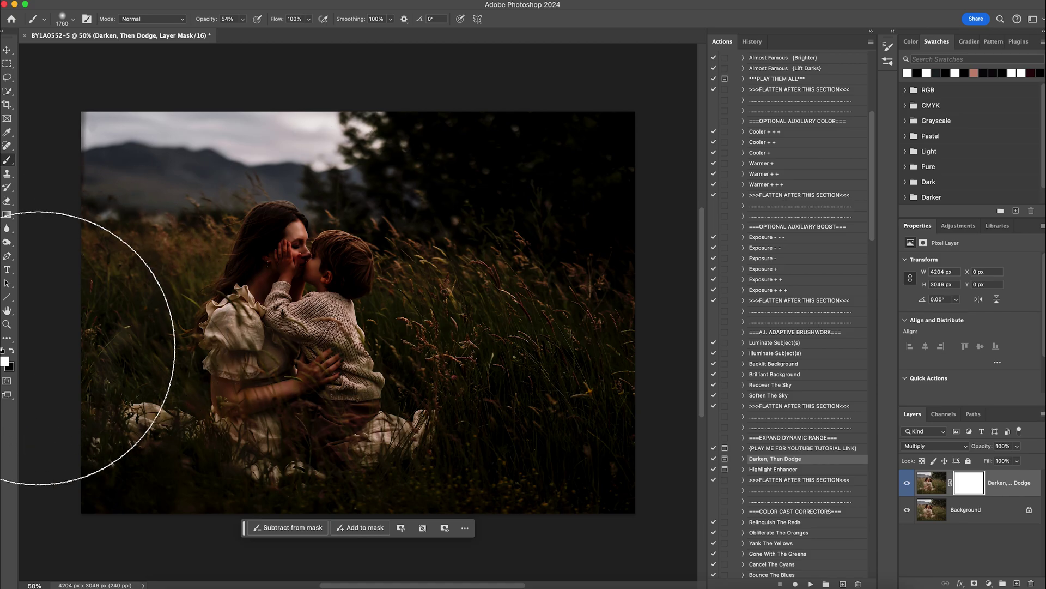
- Paint the mask black at 40% brush opacity to brighten the sky and left grass
left_click(12, 351)
left_click(244, 20)
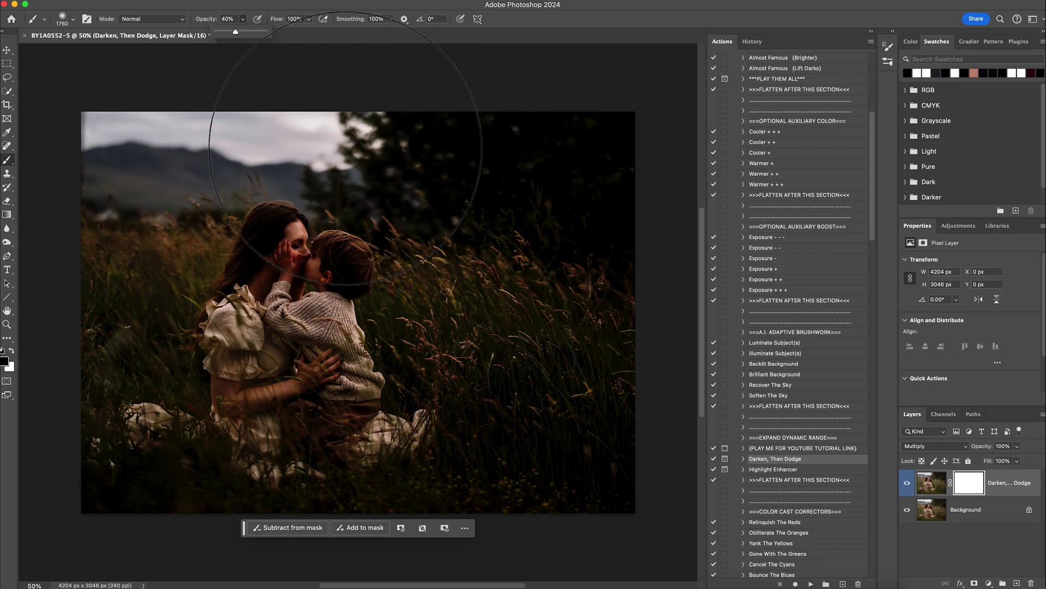
left_click(345, 152)
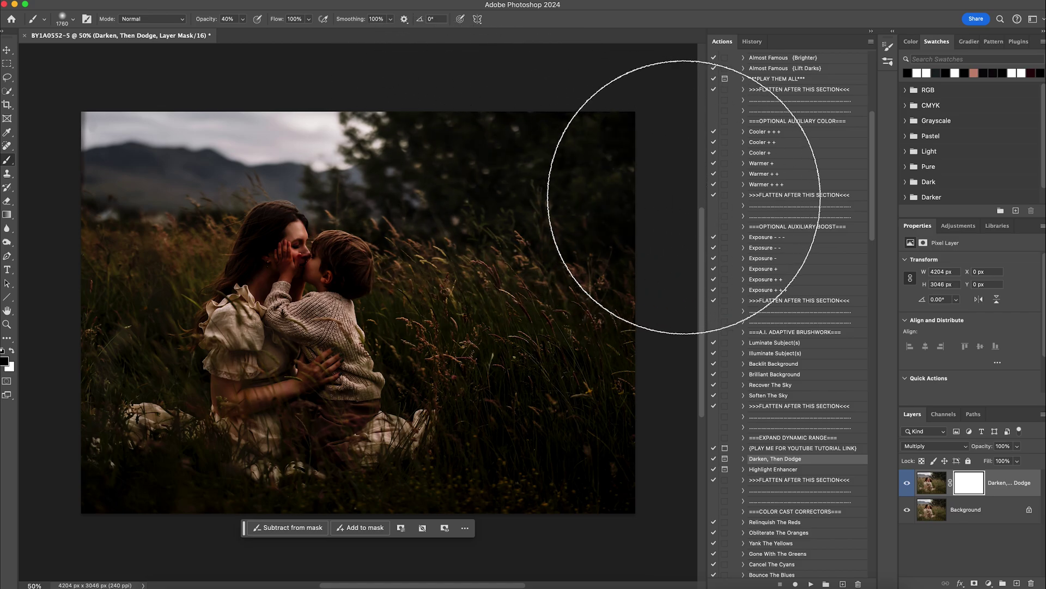
mouse_move(439, 82)
left_mouse_down()
mouse_move(175, 199)
mouse_move(82, 280)
left_mouse_up()
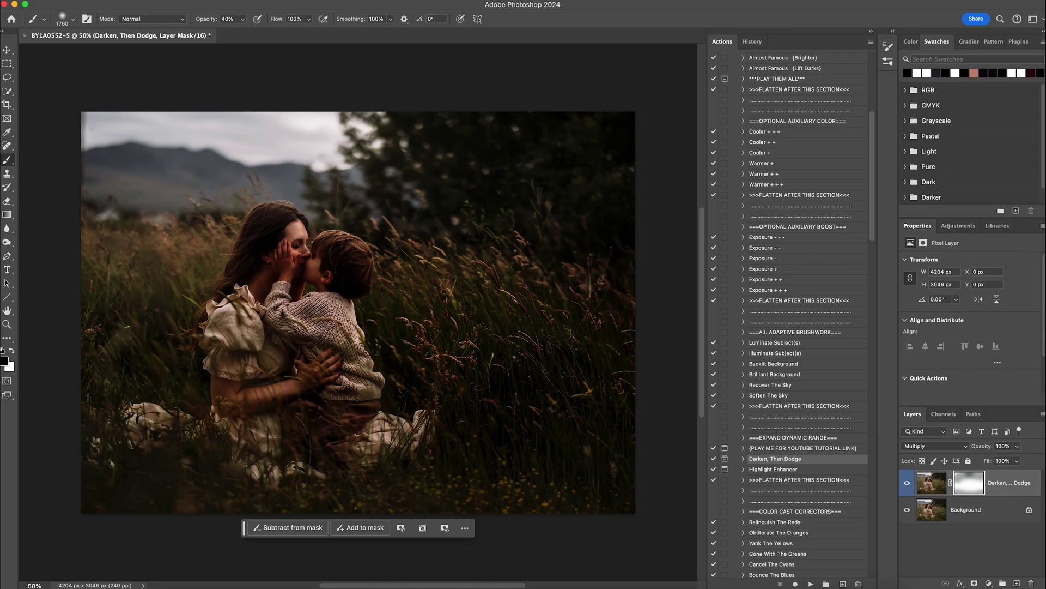
- With a smaller brush, paint the darkening off both faces on the layer mask
left_click(73, 20)
left_click_drag(98, 50, 110, 51)
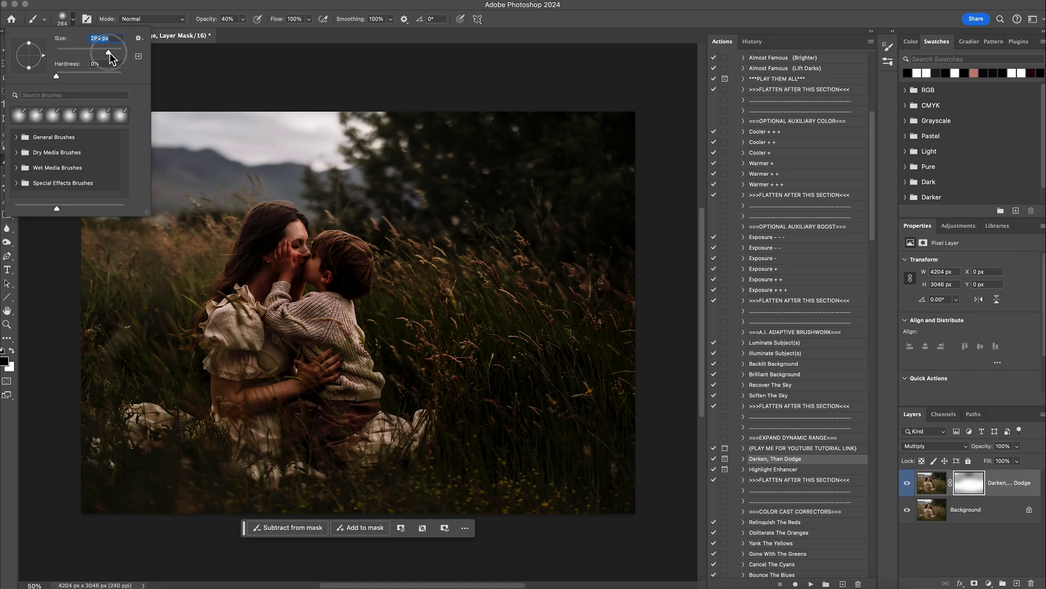
left_click(256, 268)
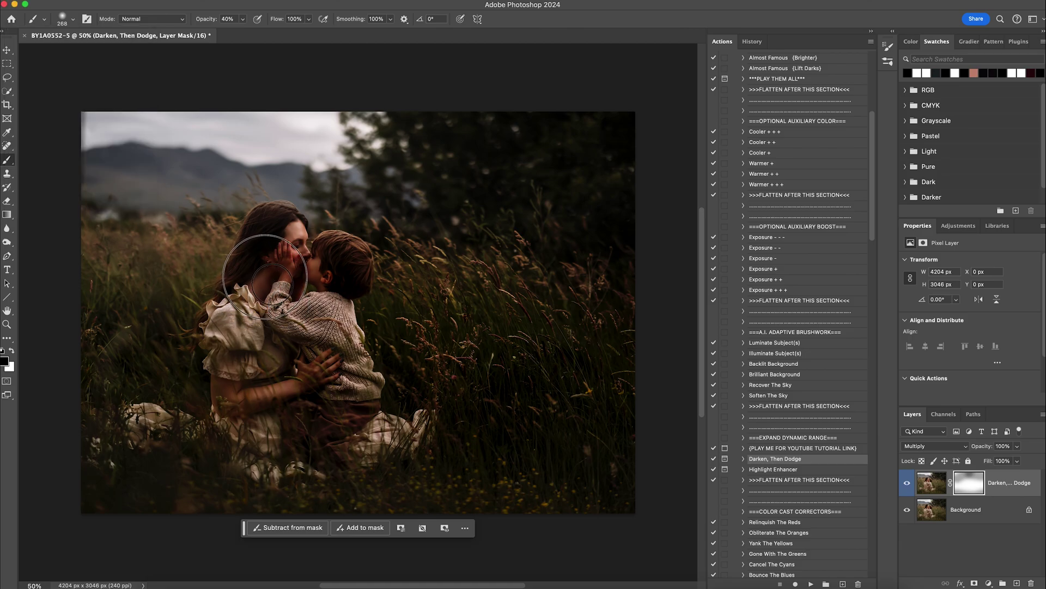
mouse_move(286, 253)
left_mouse_down()
mouse_move(301, 235)
mouse_move(297, 305)
mouse_move(322, 268)
mouse_move(334, 297)
mouse_move(294, 292)
mouse_move(303, 245)
mouse_move(256, 296)
mouse_move(291, 264)
mouse_move(318, 272)
mouse_move(332, 294)
mouse_move(288, 275)
mouse_move(291, 262)
mouse_move(285, 318)
mouse_move(294, 326)
mouse_move(333, 312)
mouse_move(357, 371)
mouse_move(383, 383)
mouse_move(232, 400)
mouse_move(233, 336)
mouse_move(266, 341)
mouse_move(291, 372)
mouse_move(309, 281)
mouse_move(338, 256)
mouse_move(353, 298)
mouse_move(291, 235)
mouse_move(261, 268)
mouse_move(256, 291)
mouse_move(275, 239)
mouse_move(321, 281)
mouse_move(295, 266)
mouse_move(286, 318)
mouse_move(268, 299)
mouse_move(245, 337)
mouse_move(290, 394)
mouse_move(293, 382)
mouse_move(325, 378)
mouse_move(343, 351)
mouse_move(301, 317)
mouse_move(345, 325)
left_mouse_up()
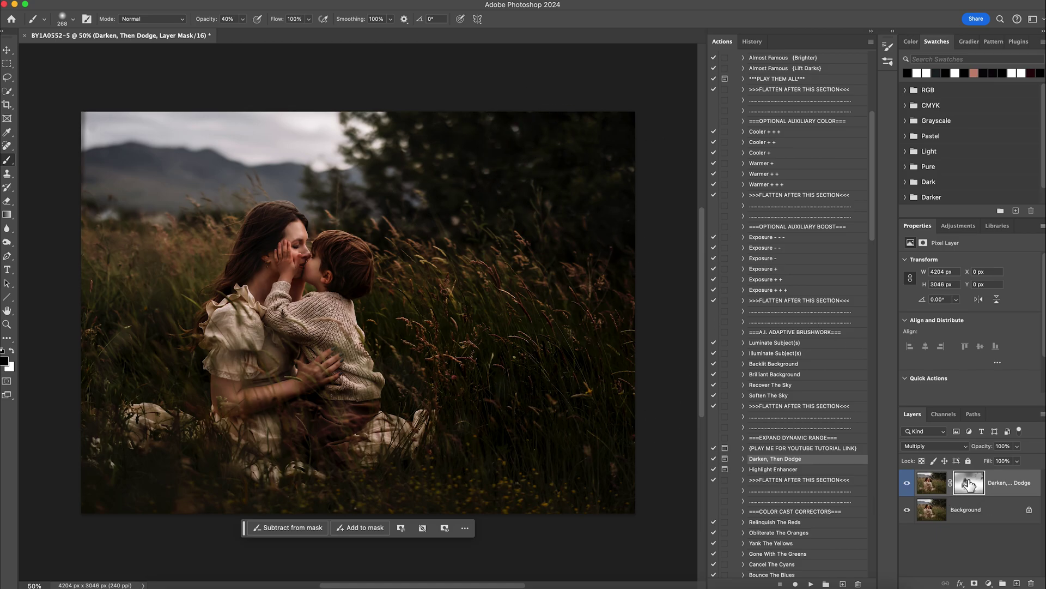
- Lower the Darken, Then Dodge layer to 60% opacity, compare it, and merge visible
left_click(1018, 447)
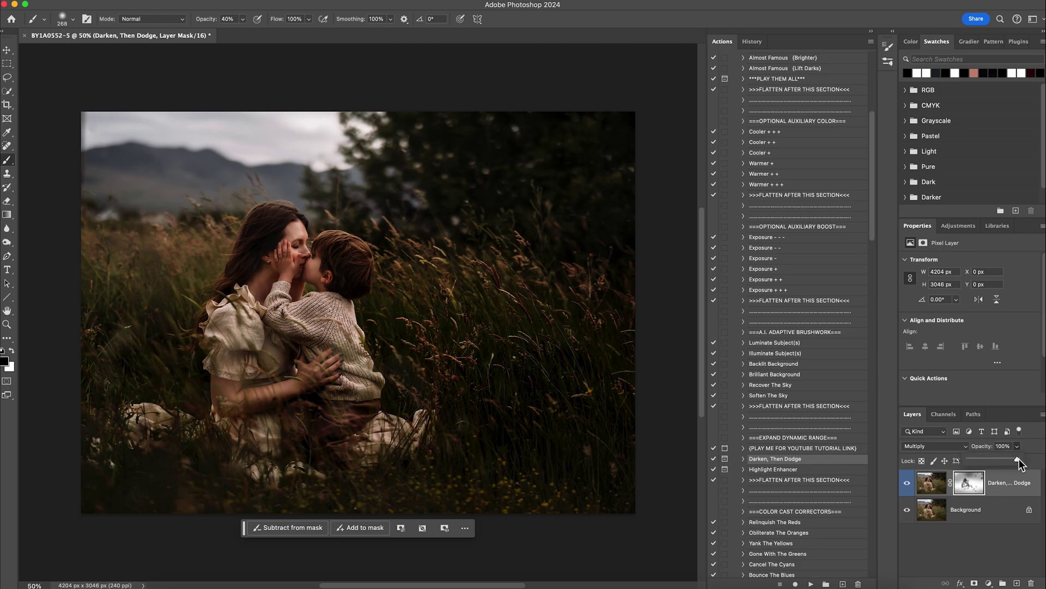
left_click_drag(1018, 459, 988, 459)
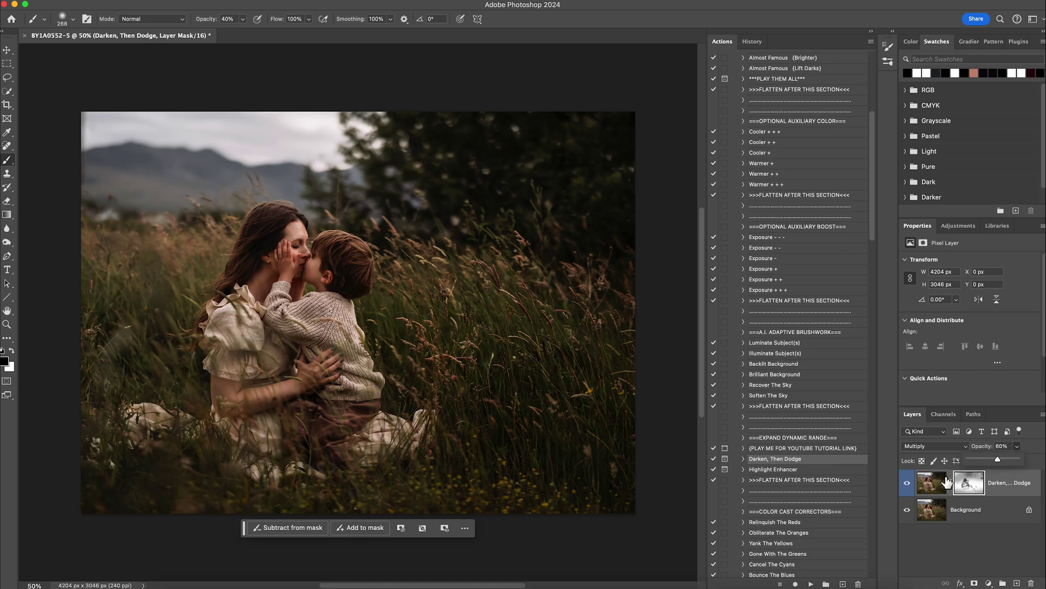
left_click(907, 483)
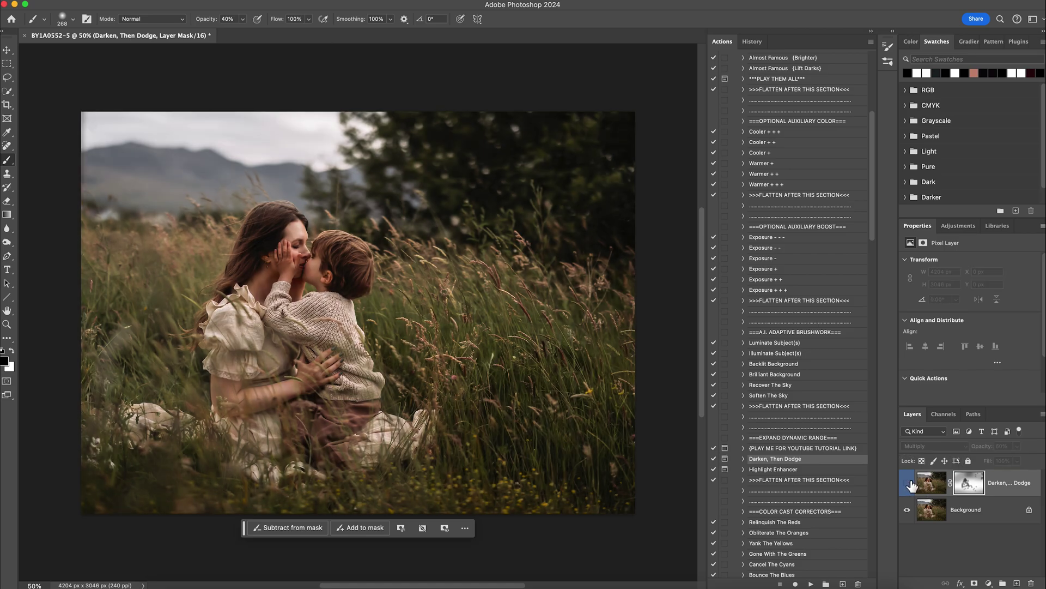
left_click(908, 483)
left_click(908, 484)
left_click(908, 483)
right_click(938, 510)
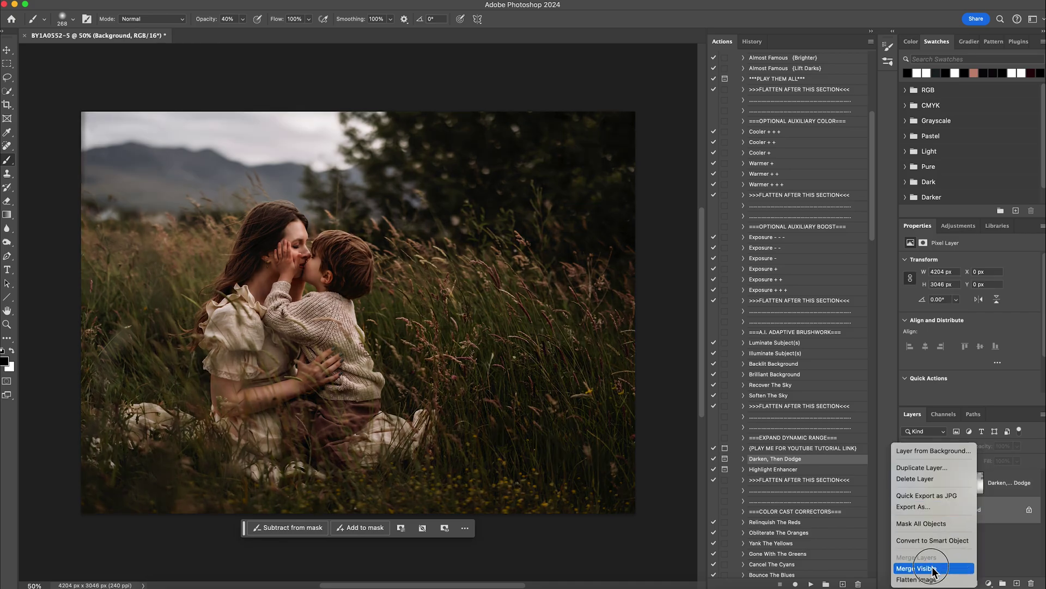
left_click(964, 504)
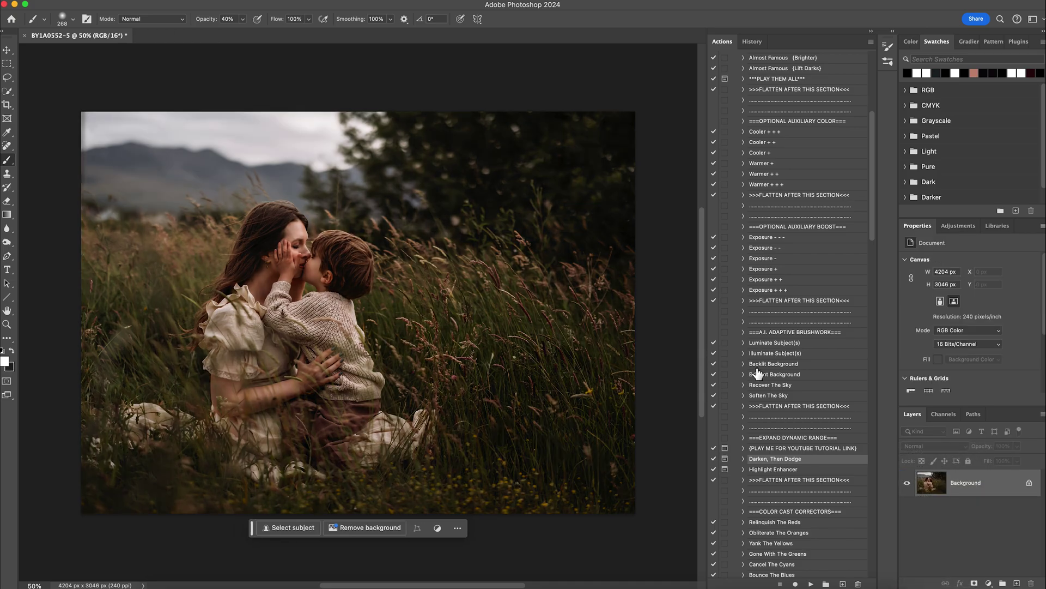
- Play the Major Lift action from the Basic Adjustments set in the Actions panel
scroll(758, 372, "down", 15)
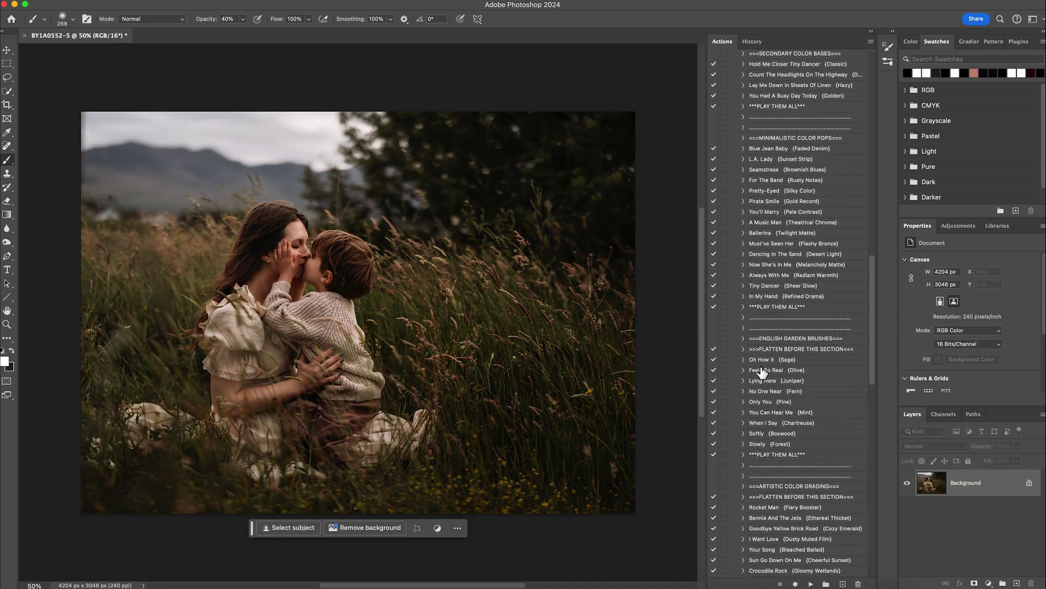
scroll(763, 372, "down", 10)
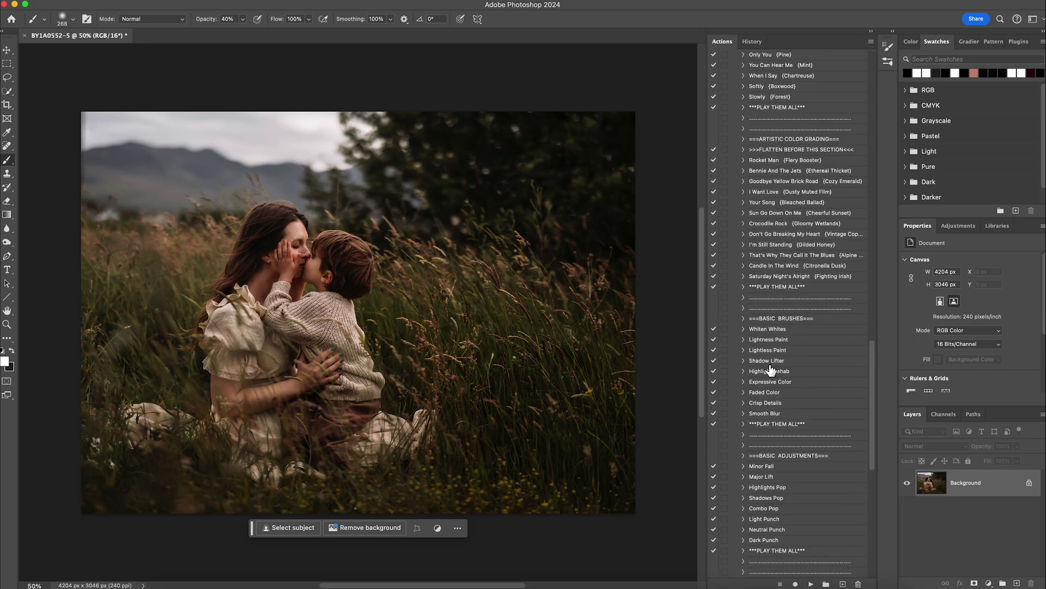
scroll(774, 381, "down", 5)
left_click(777, 432)
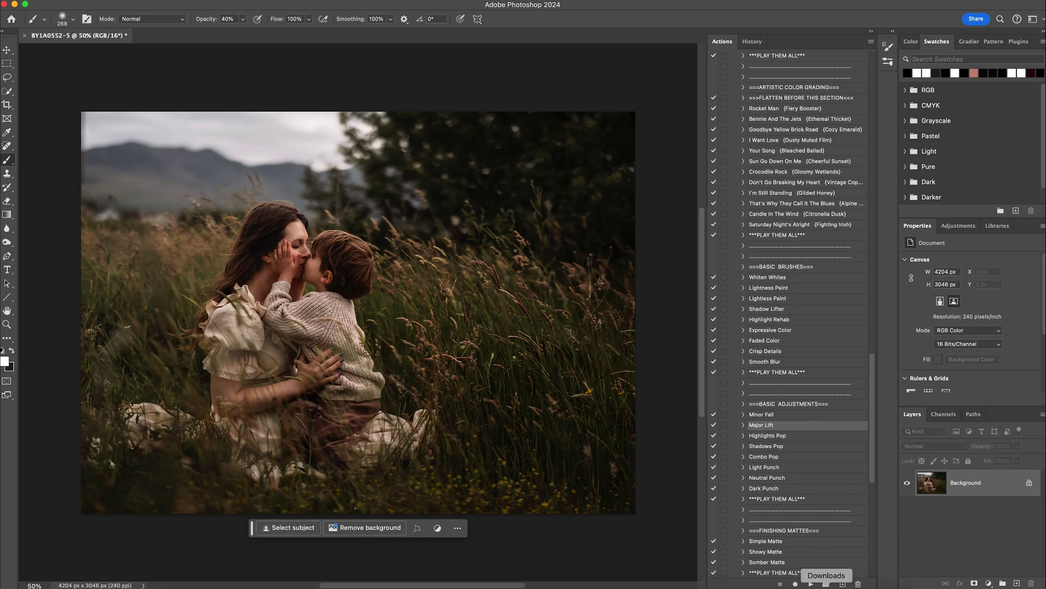
left_click(812, 584)
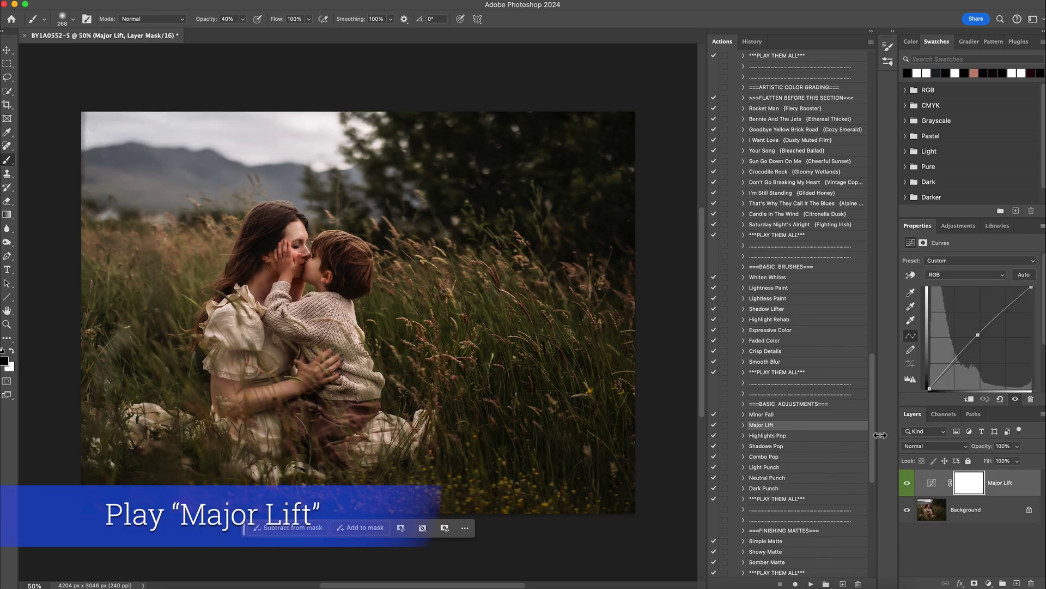
- Paint black on the Major Lift mask at the upper left with a 444 px, 96% brush
left_click(908, 485)
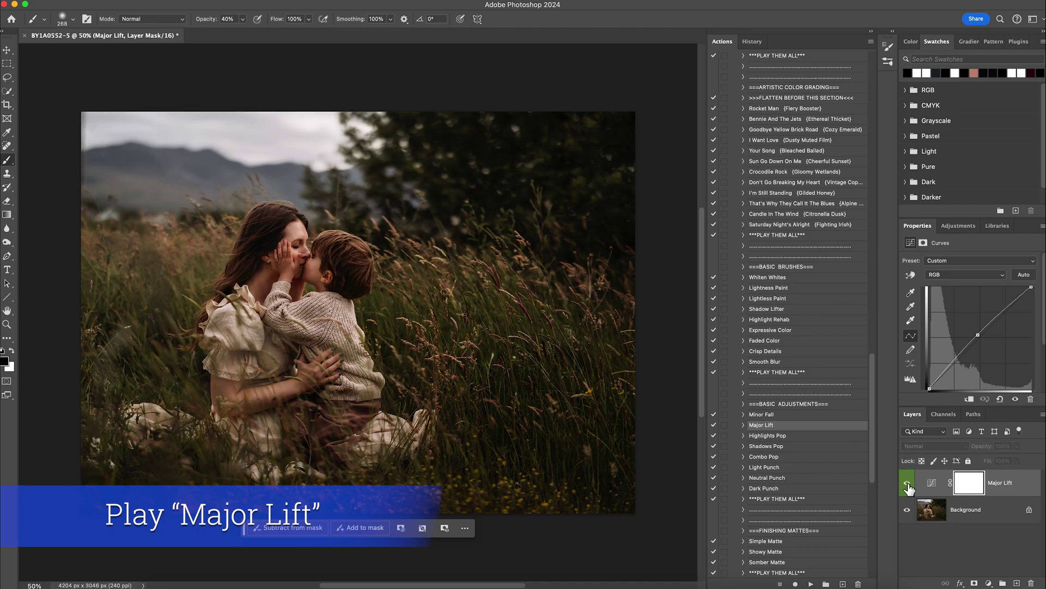
left_click(908, 484)
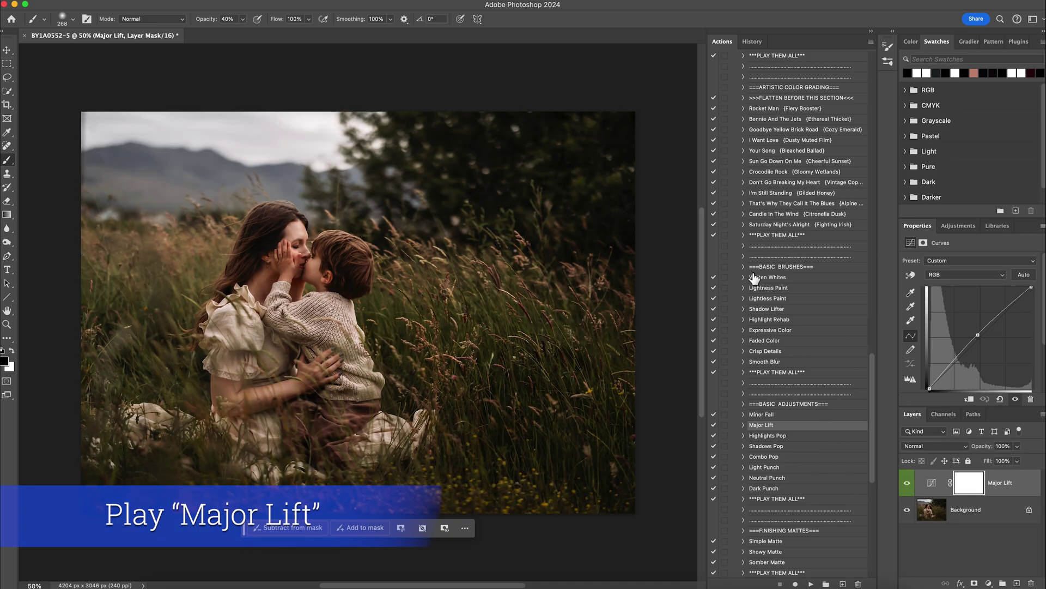
left_click(64, 21)
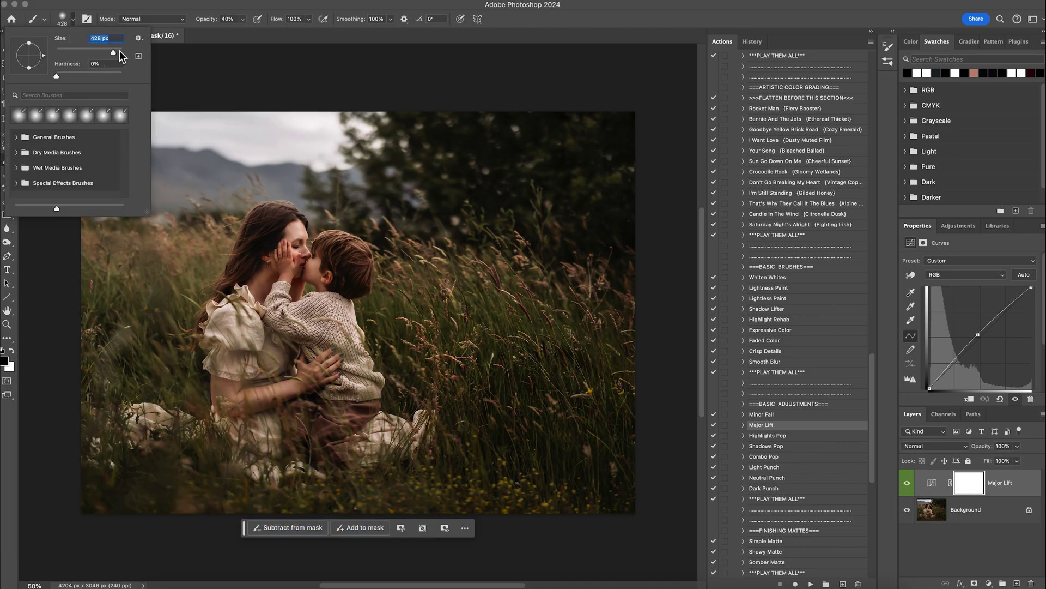
left_click_drag(119, 50, 115, 50)
left_click(244, 19)
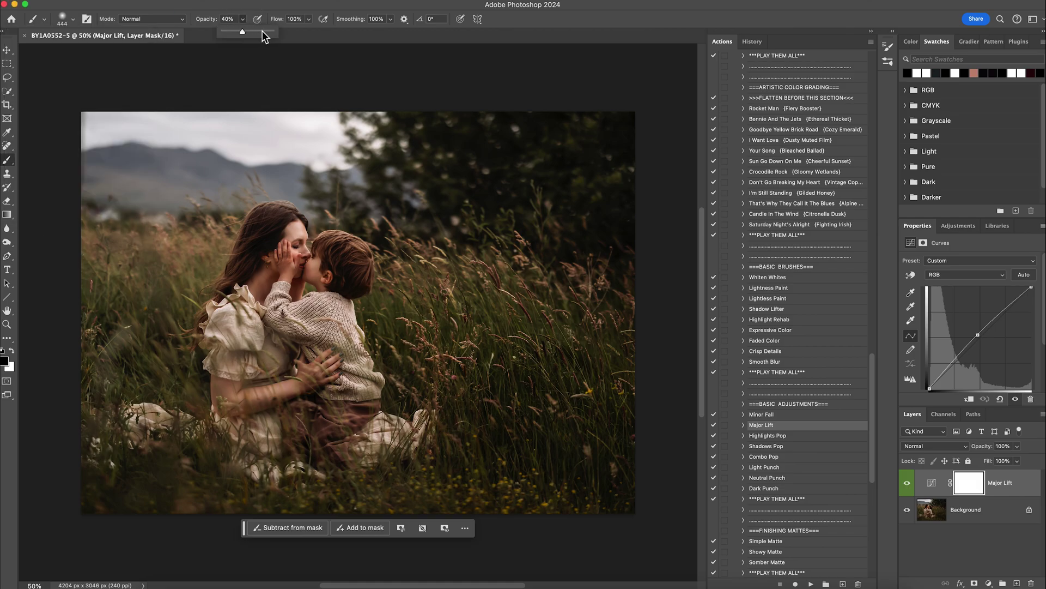
left_click_drag(263, 32, 272, 32)
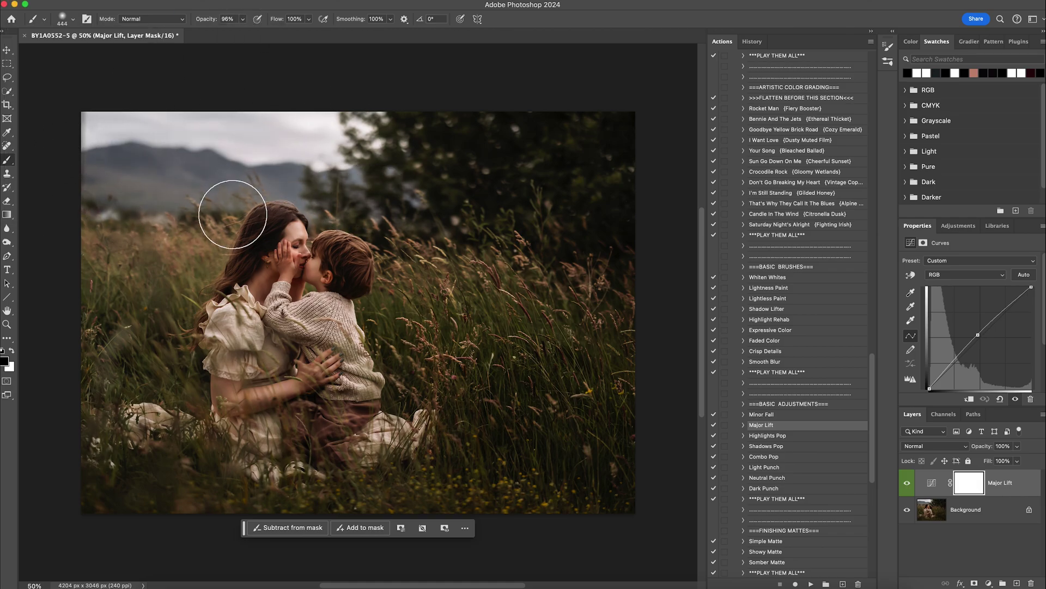
mouse_move(233, 215)
left_mouse_down()
mouse_move(165, 240)
mouse_move(81, 212)
mouse_move(109, 268)
mouse_move(219, 229)
mouse_move(195, 276)
mouse_move(210, 237)
left_mouse_up()
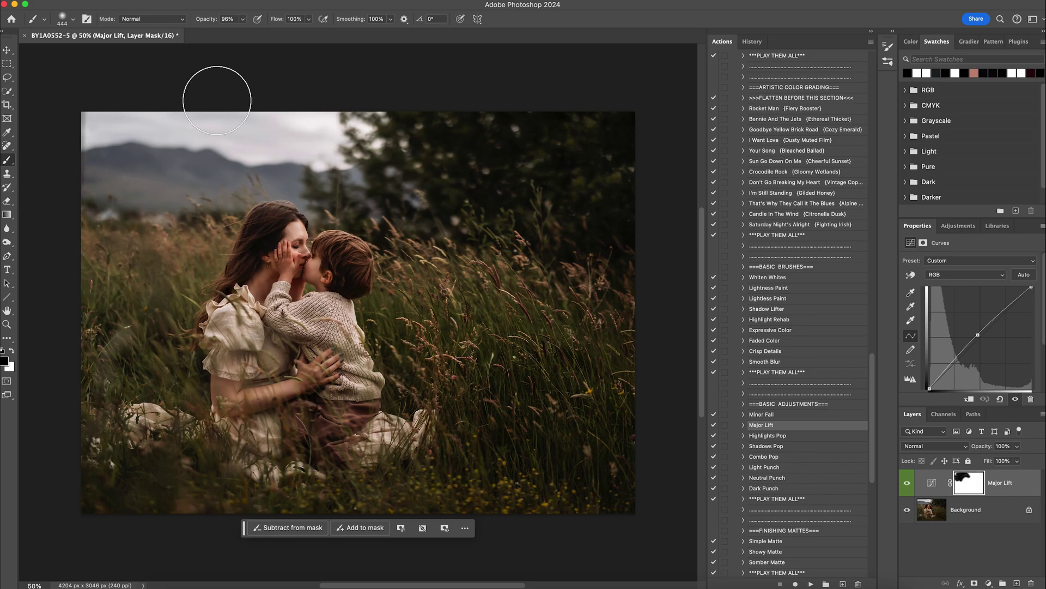
- Compare Major Lift on and off, then flatten the image into one Background layer
left_click(908, 485)
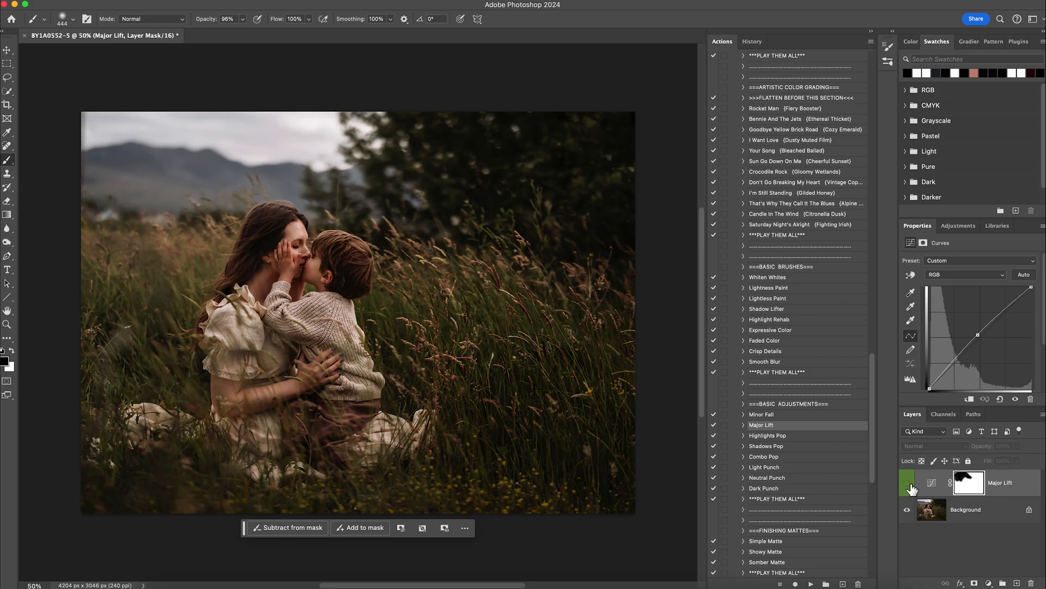
left_click(908, 485)
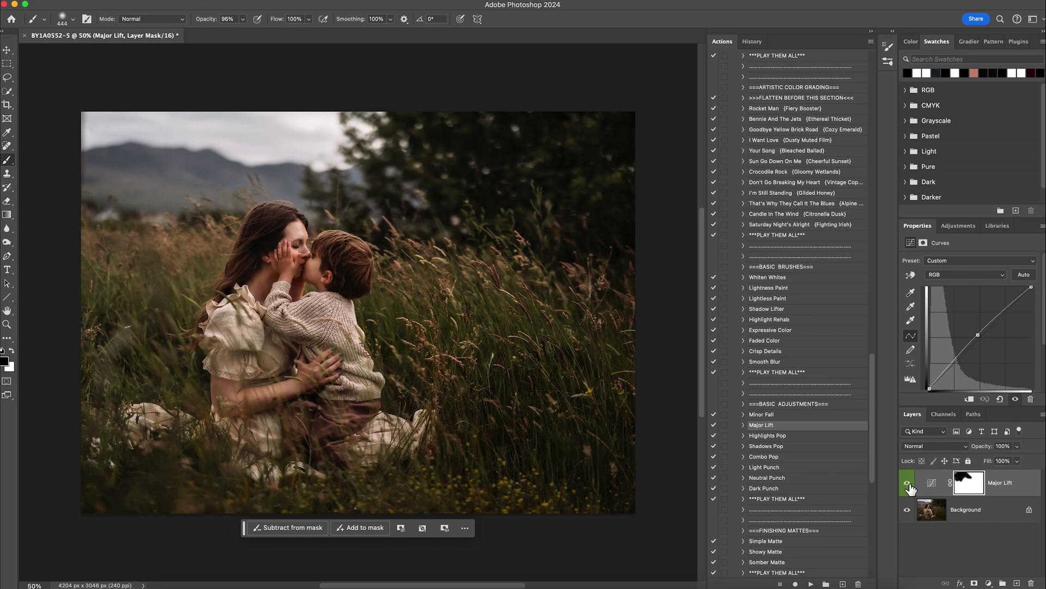
right_click(968, 511)
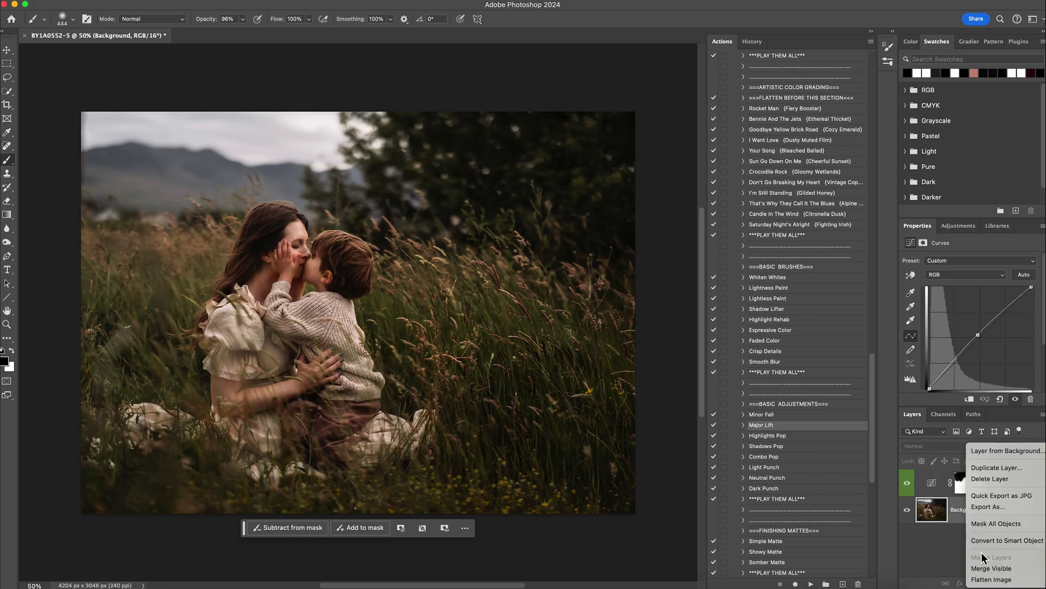
left_click(989, 580)
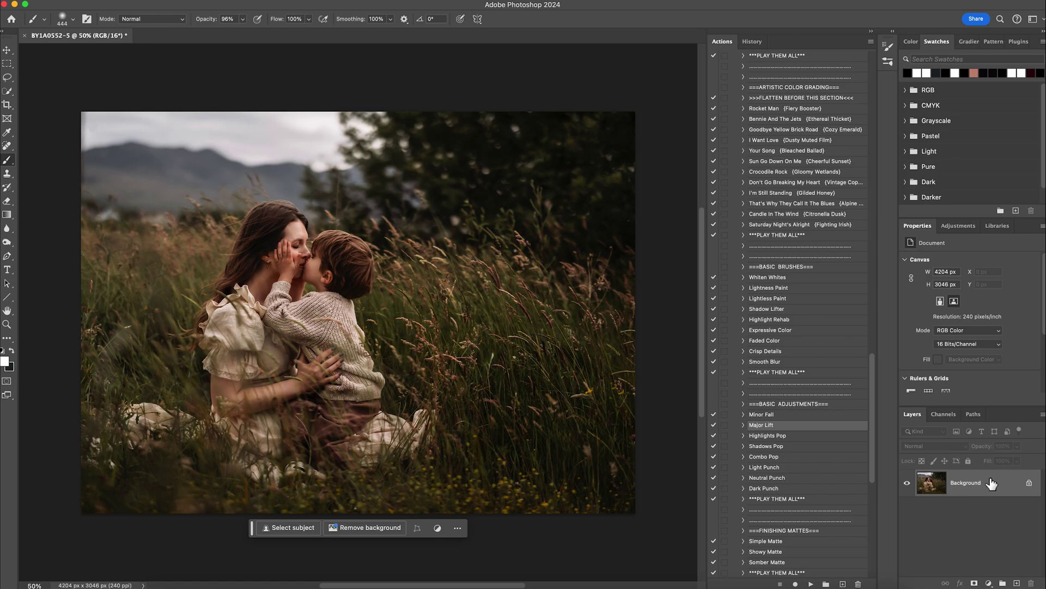
- Run the Somber Matte action and set the Matte Perry group opacity to 25%
scroll(787, 370, "down", 6)
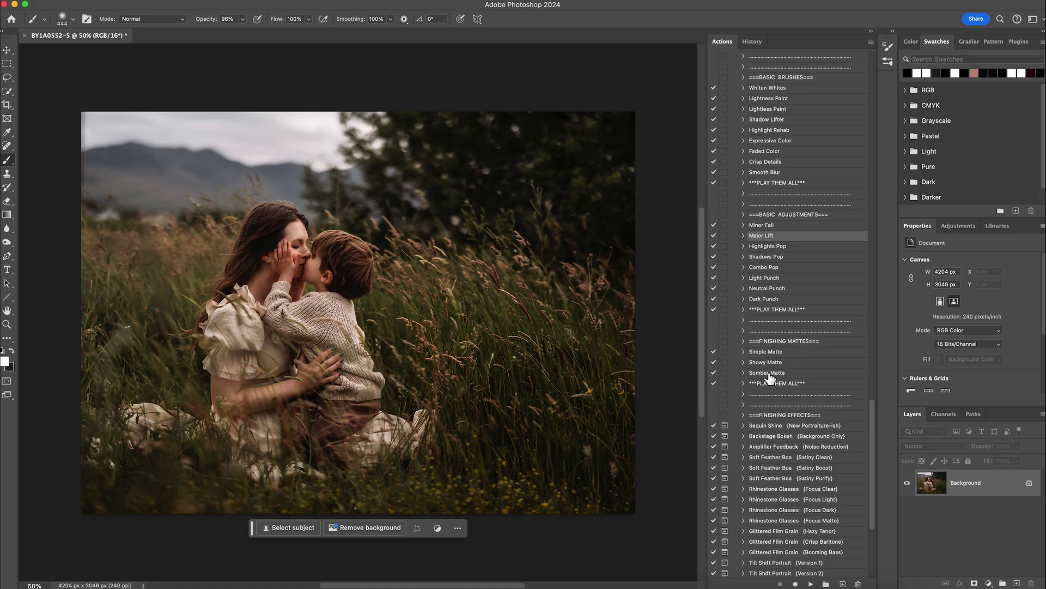
left_click(779, 374)
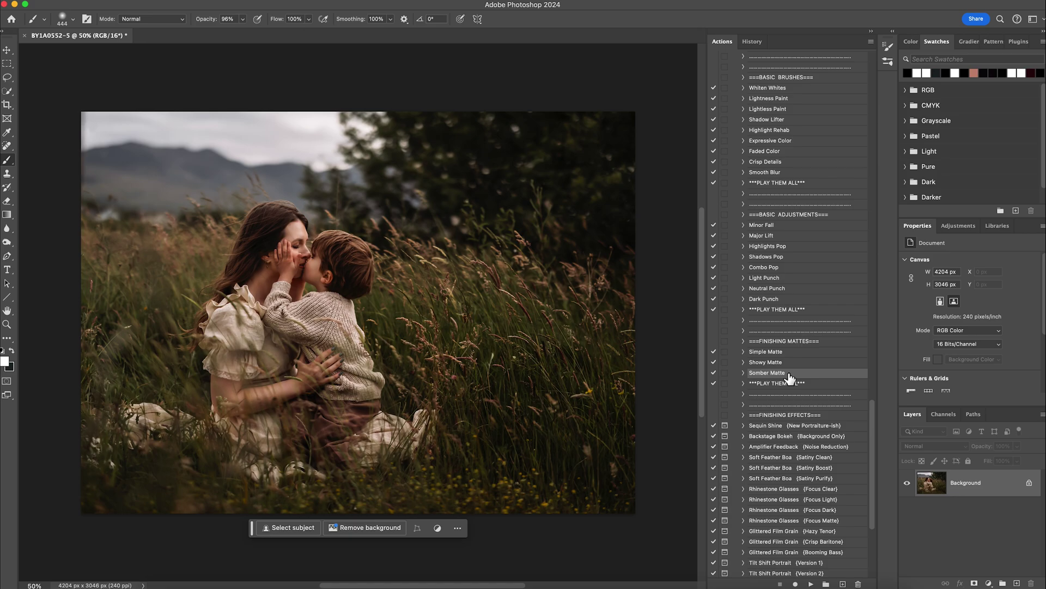
double_click(790, 374, "ctrl")
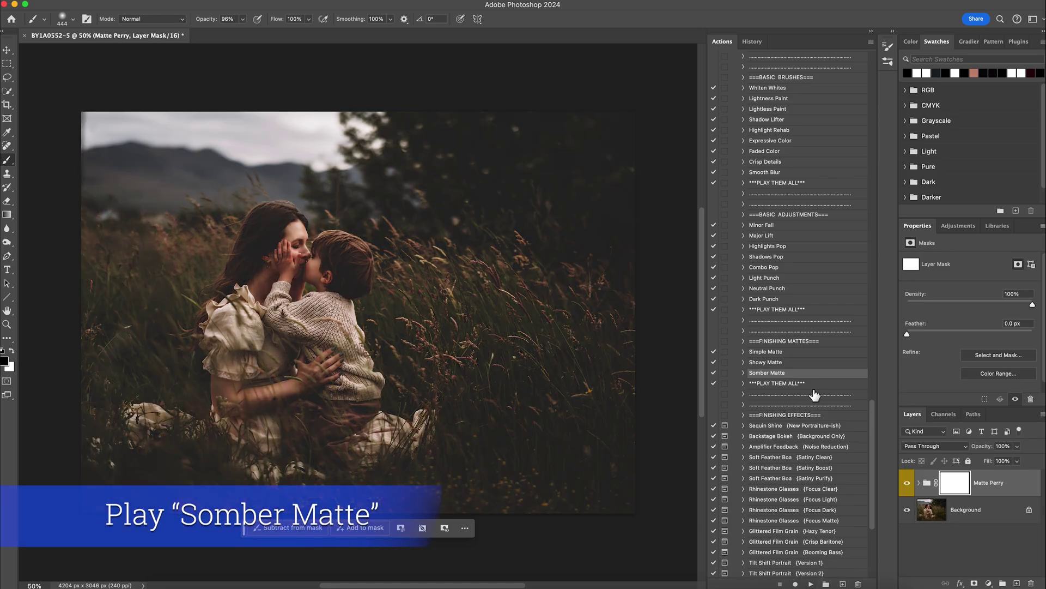
left_click(1016, 446)
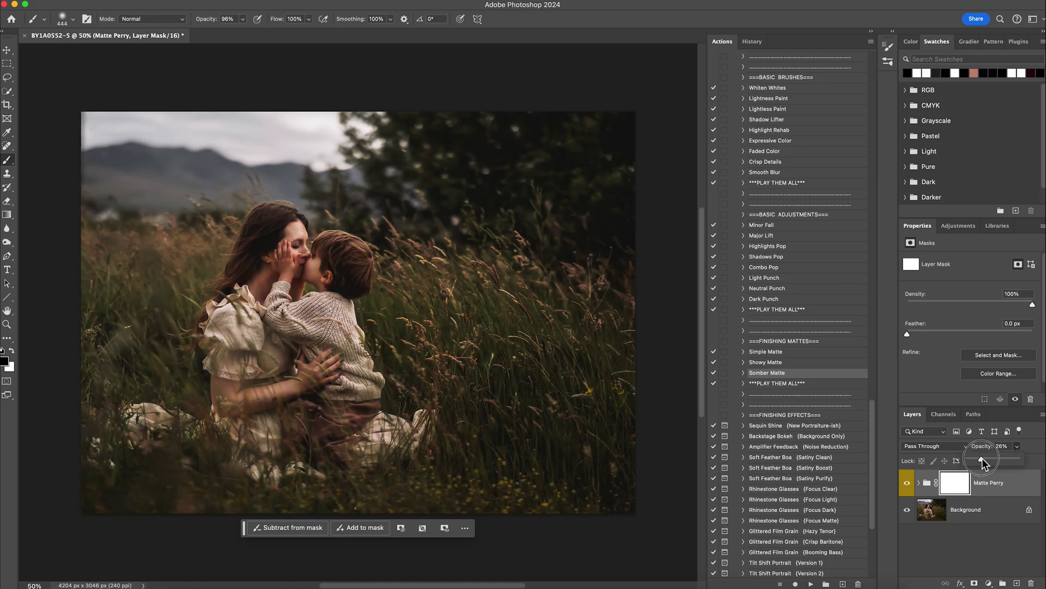
- Brush the matte off the mother and child with a 1760 px, 55% opacity brush
left_click(73, 19)
left_click_drag(119, 51, 123, 52)
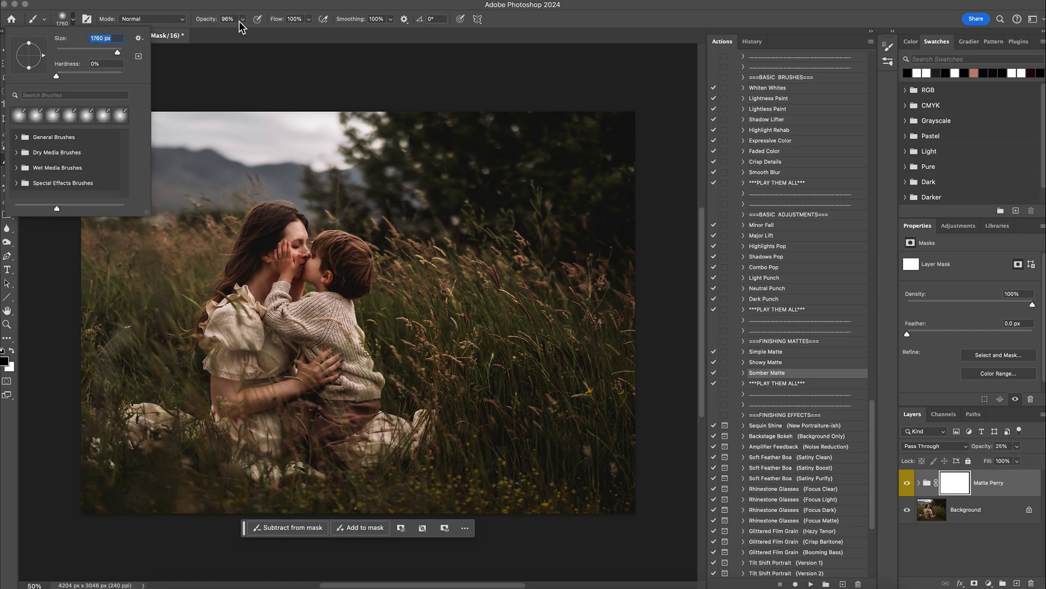
left_click_drag(241, 22, 223, 31)
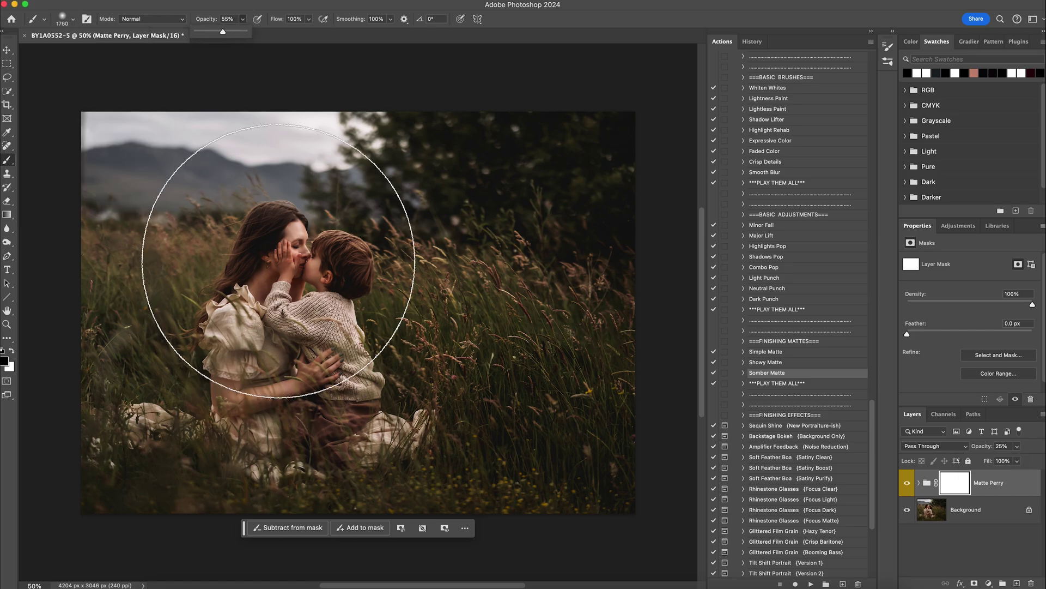
left_click(297, 303)
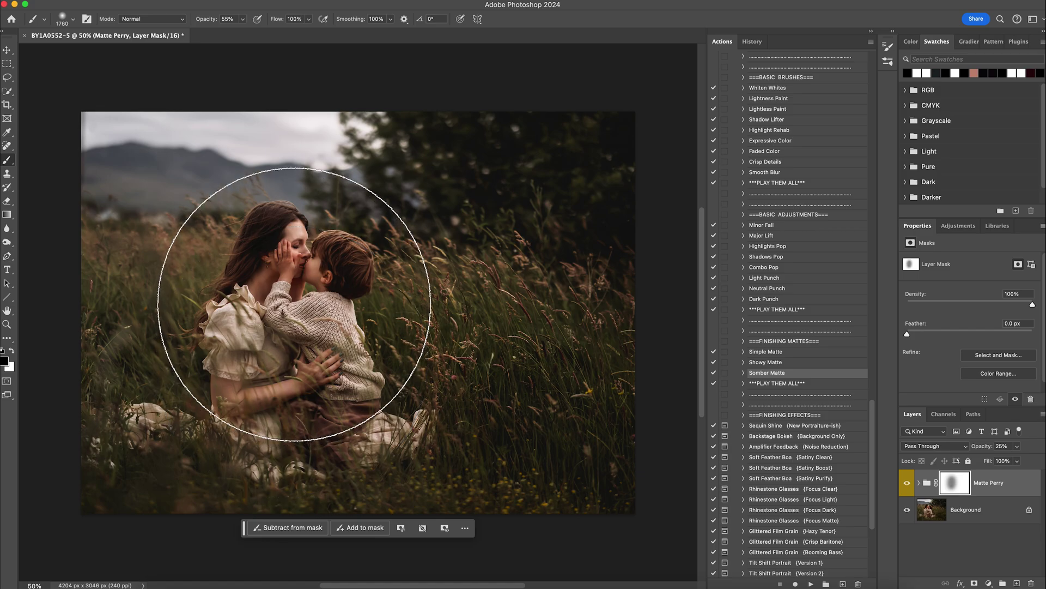
- Compare the Matte Perry group on and off, then merge it into the Background
left_click(907, 483)
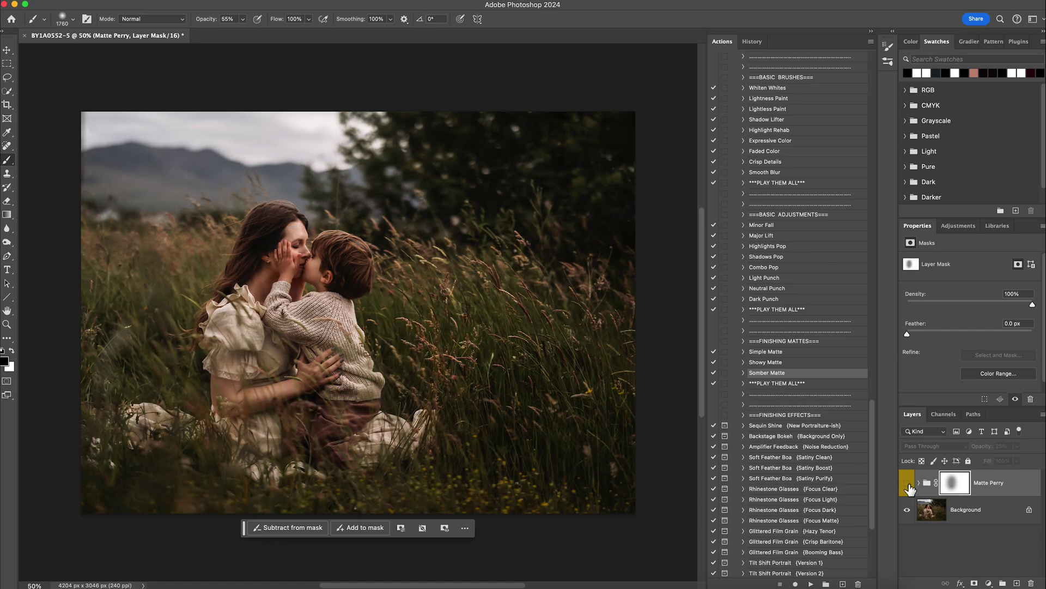
left_click(907, 483)
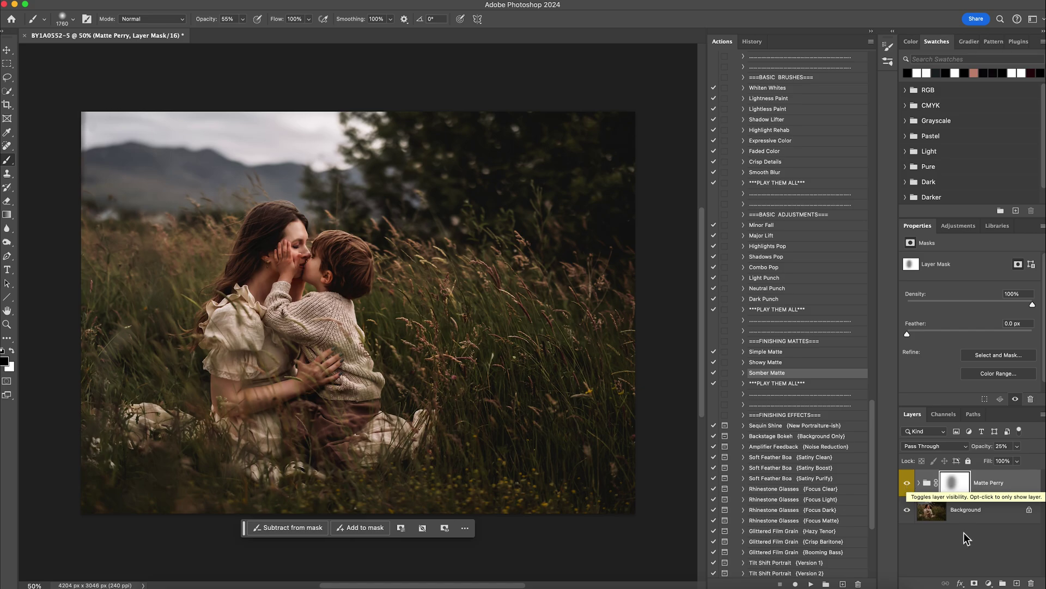
right_click(921, 511)
left_click(960, 570)
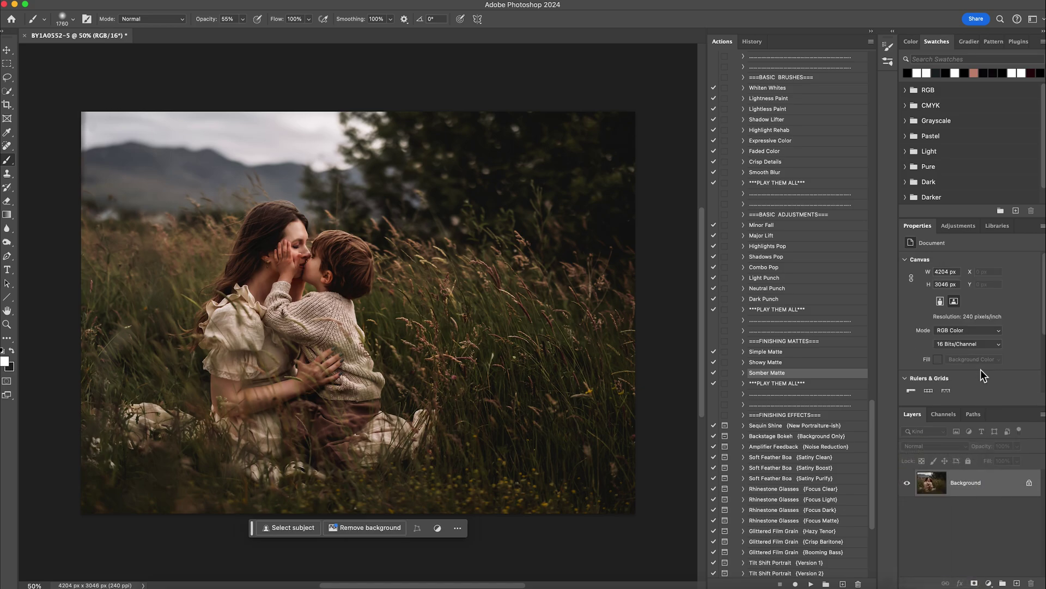
- Run the Glittered Film Grain {Hazy Tenor} action, continuing past the flatten warning
scroll(782, 376, "down", 3)
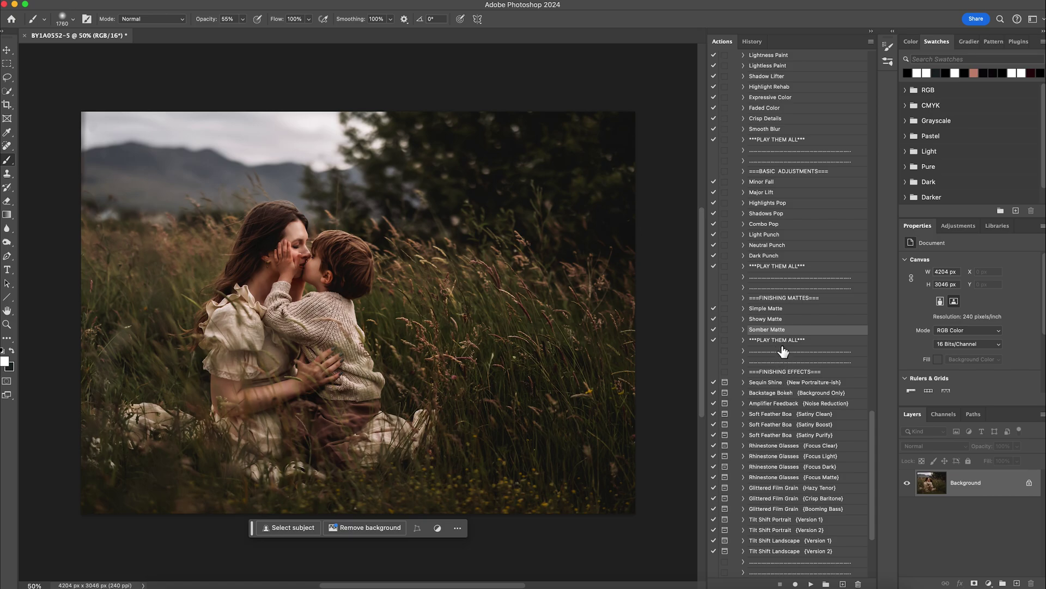
scroll(784, 356, "down", 1)
scroll(761, 318, "down", 10)
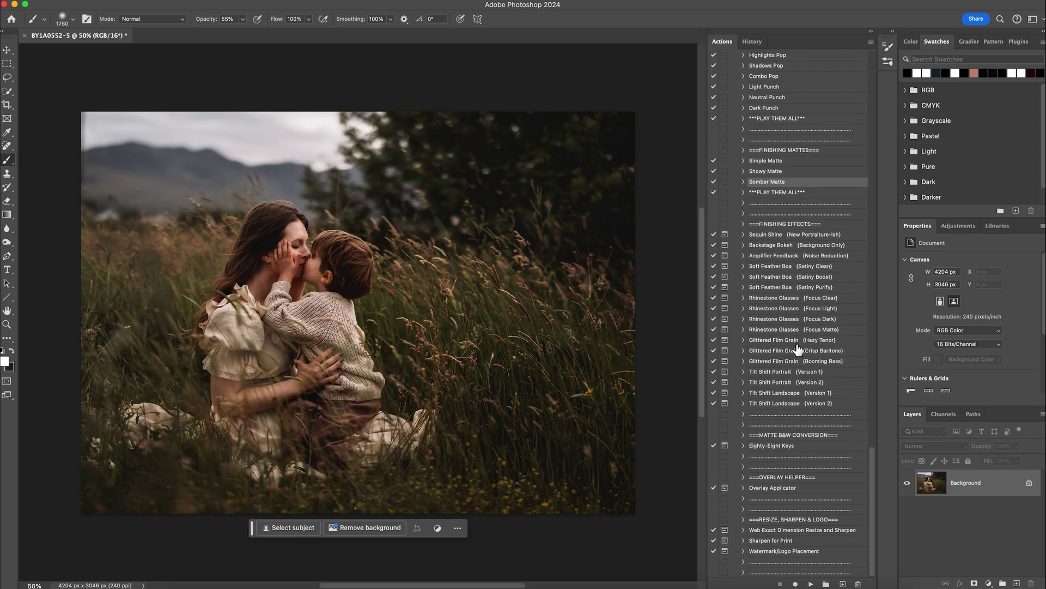
left_click(822, 341)
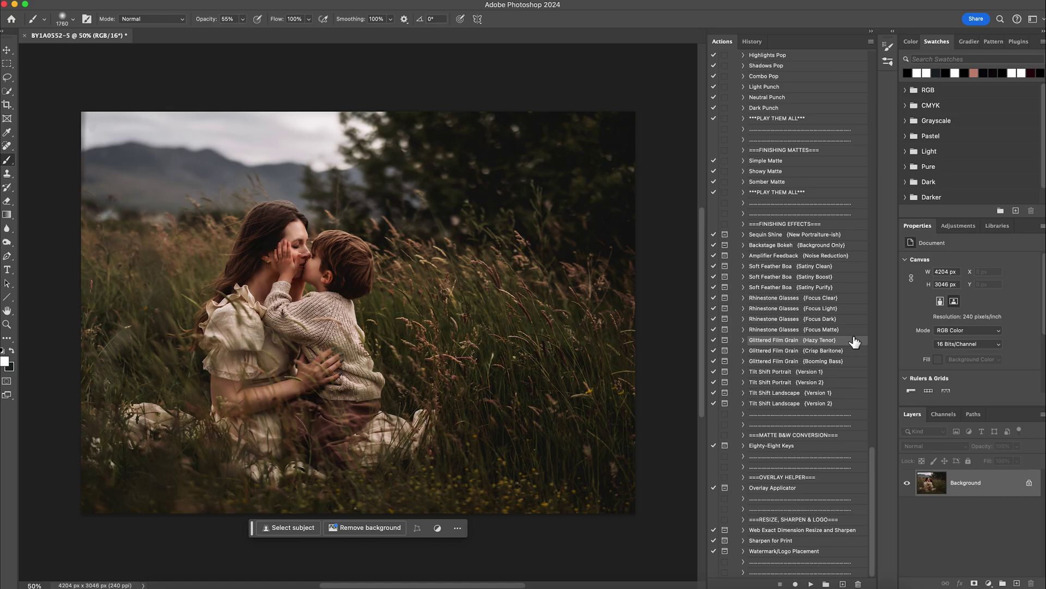
left_click(810, 583)
left_click(567, 208)
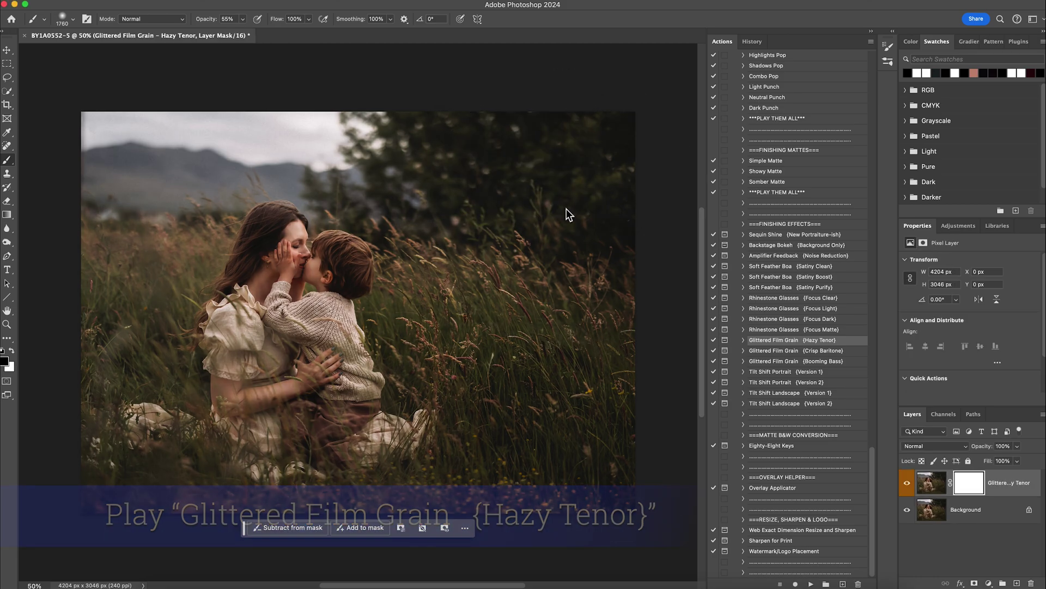
- Compare the grain on and off, then mask it off the mother and child
left_click(908, 487)
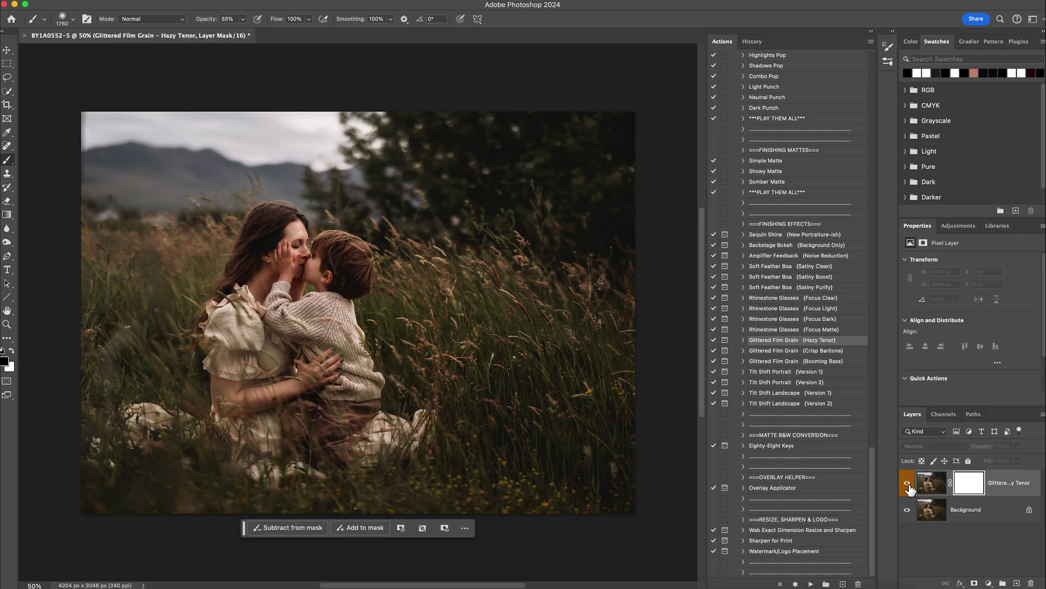
left_click(908, 487)
left_click(908, 487)
left_click(908, 483)
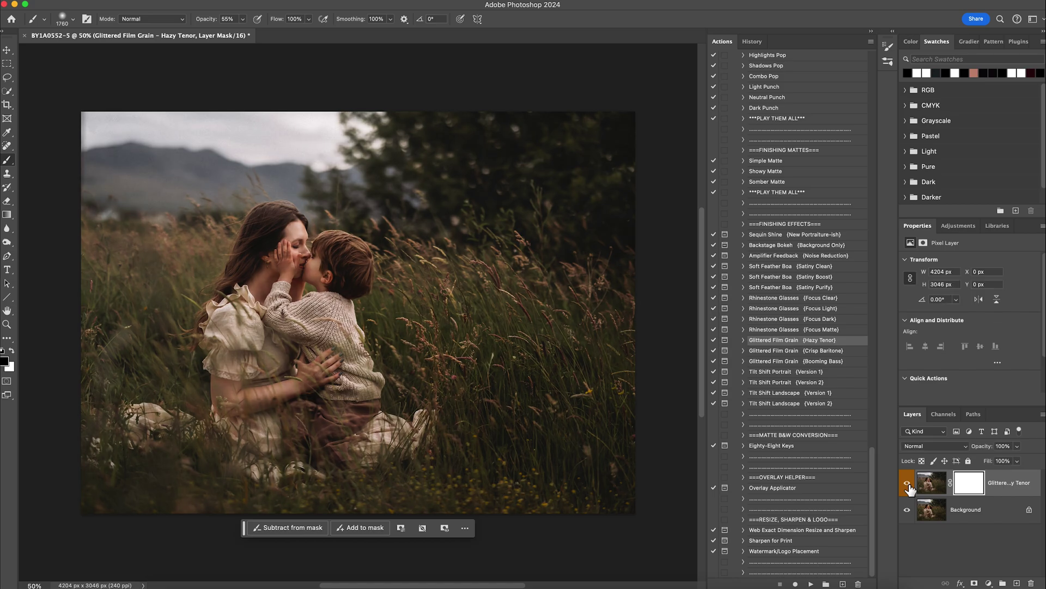
left_click(908, 483)
left_click(907, 484)
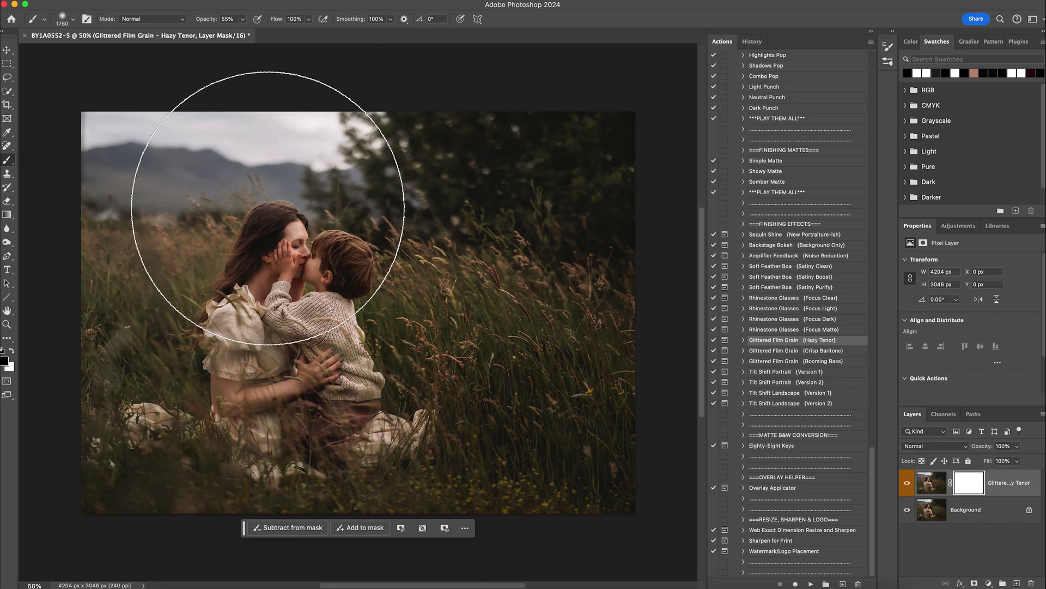
mouse_move(296, 290)
left_mouse_down()
mouse_move(286, 373)
mouse_move(287, 320)
left_mouse_up()
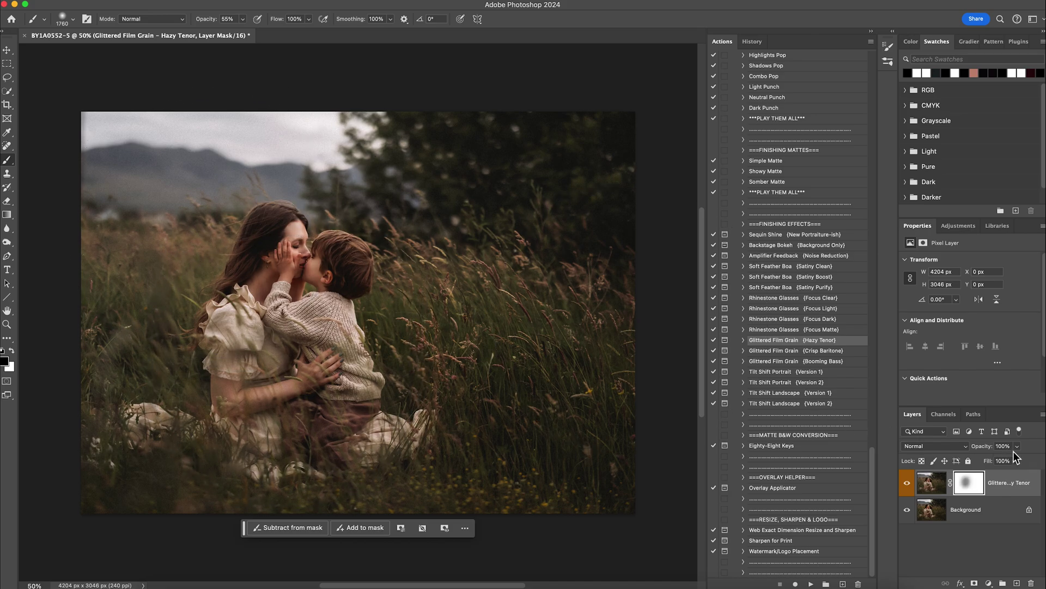
- Check the grain layer once more and merge it into the Background with Merge Visible
left_click(1016, 446)
left_click(907, 483)
left_click(908, 484)
right_click(999, 522)
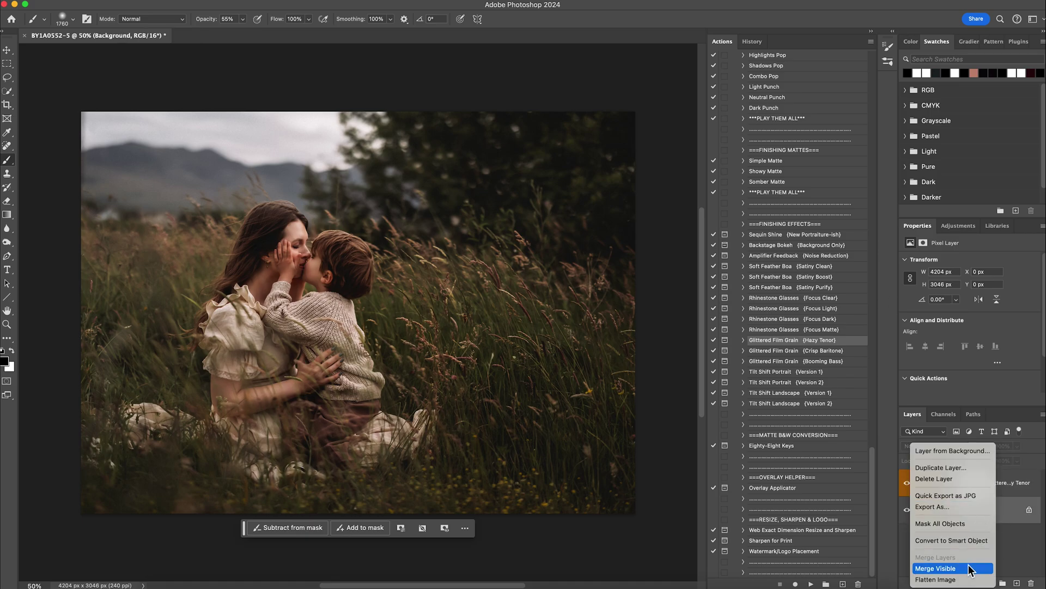
left_click(960, 567)
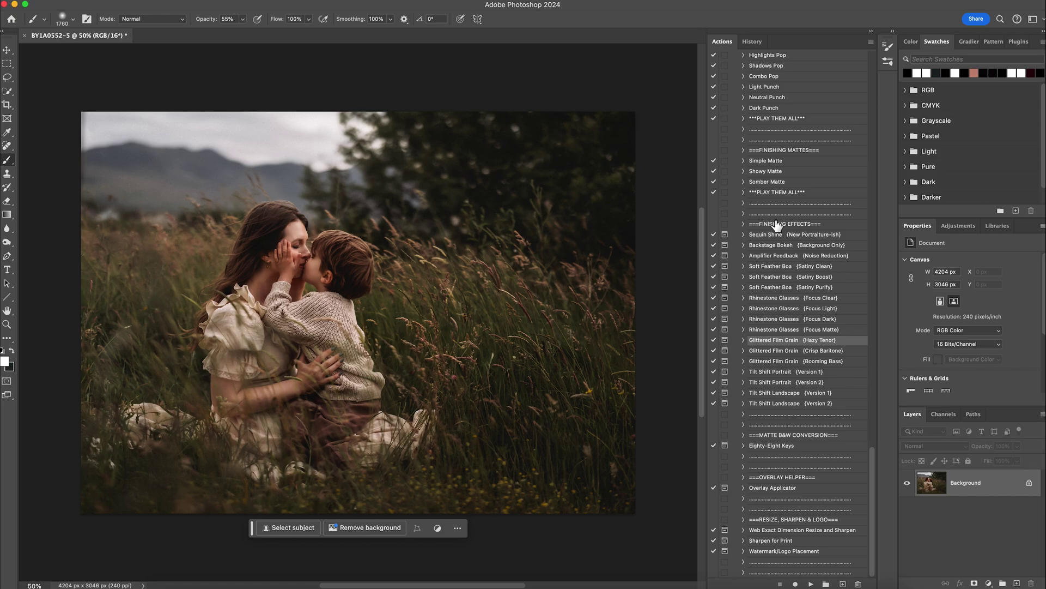
- Run Soft Feather Boa {Satiny Clean}, continuing past the flatten warning, and show its group
left_click(809, 267)
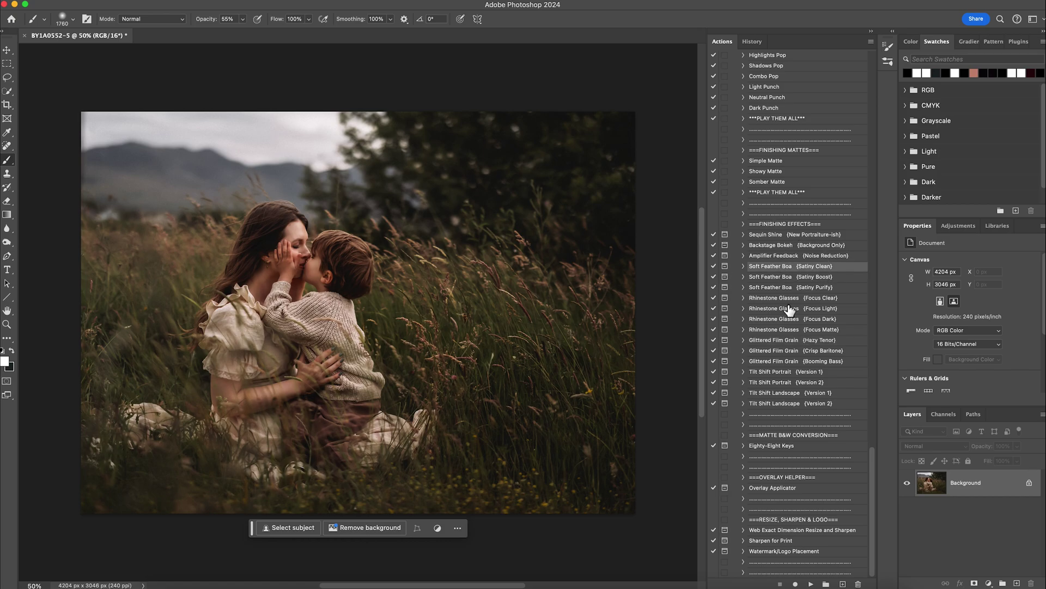
left_click(811, 584)
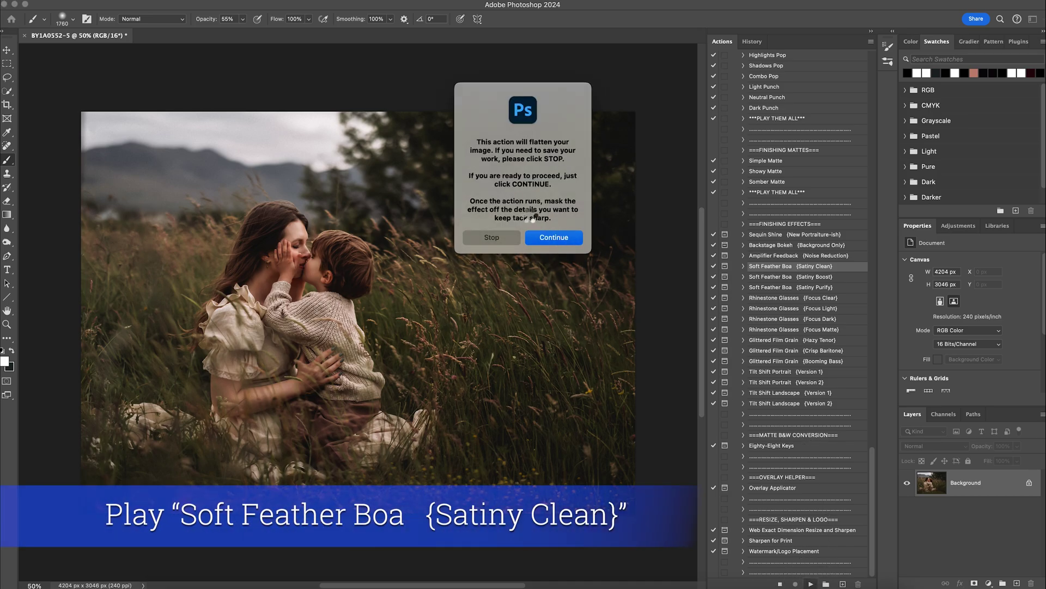
key("Return")
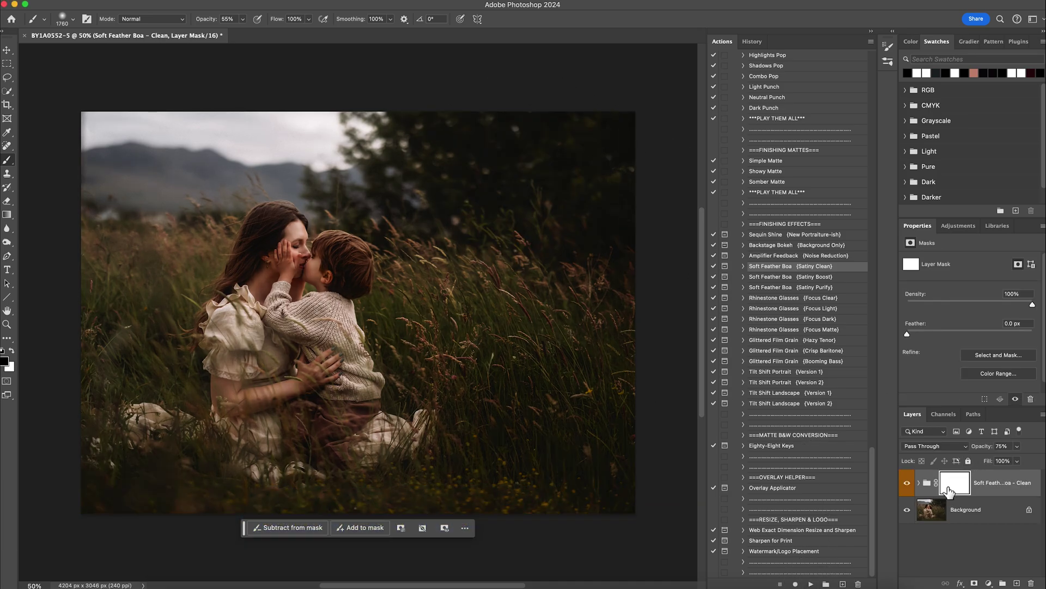
left_click(908, 485)
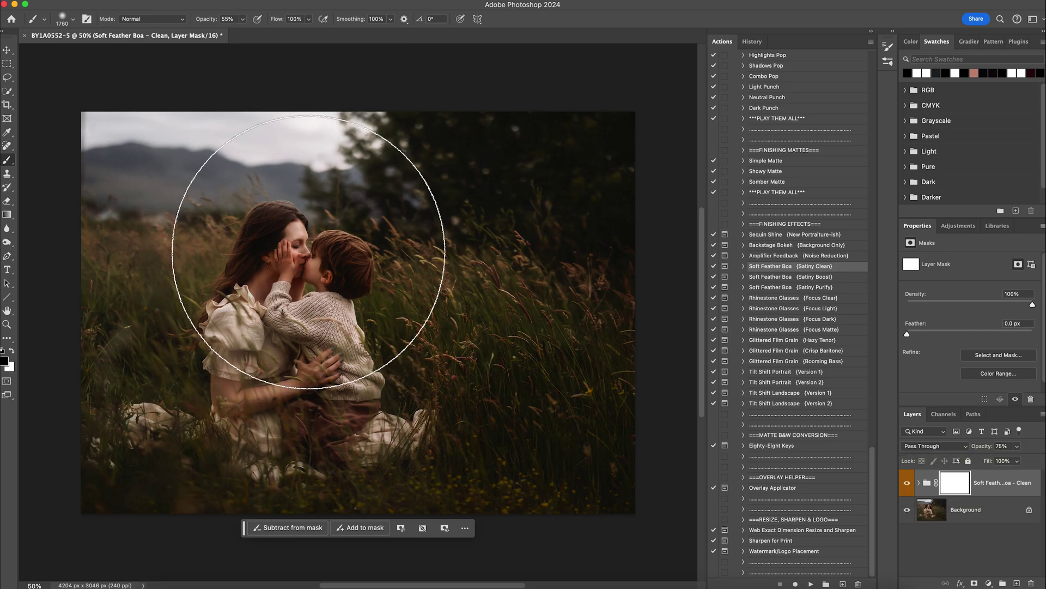
- Mask the effect off the mother and child and lower the group opacity to 60%
mouse_move(281, 385)
left_mouse_down()
mouse_move(317, 422)
mouse_move(305, 223)
left_mouse_up()
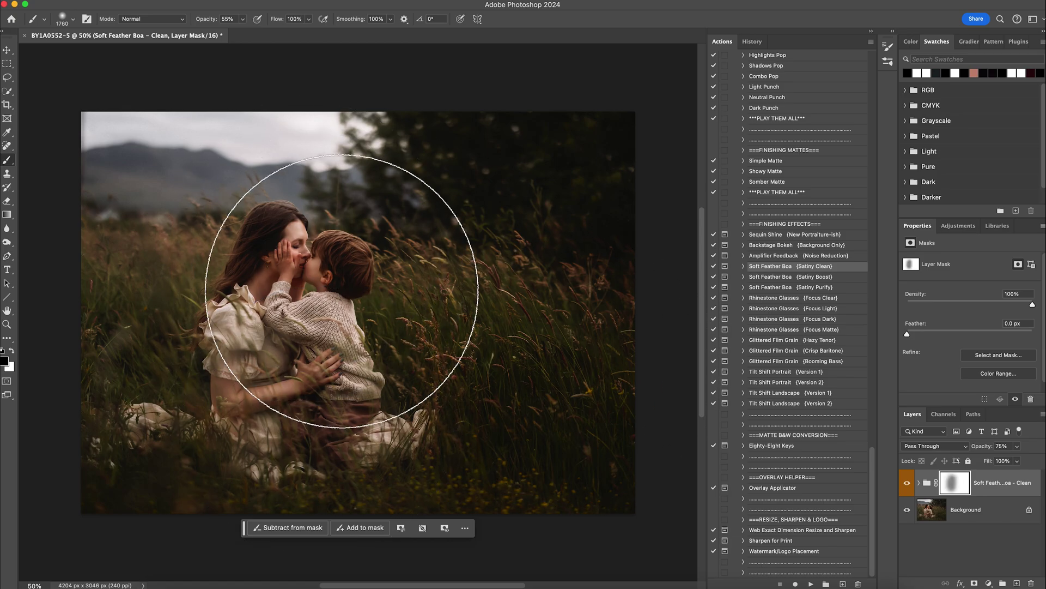
left_click(1017, 447)
left_click_drag(1019, 459, 1011, 461)
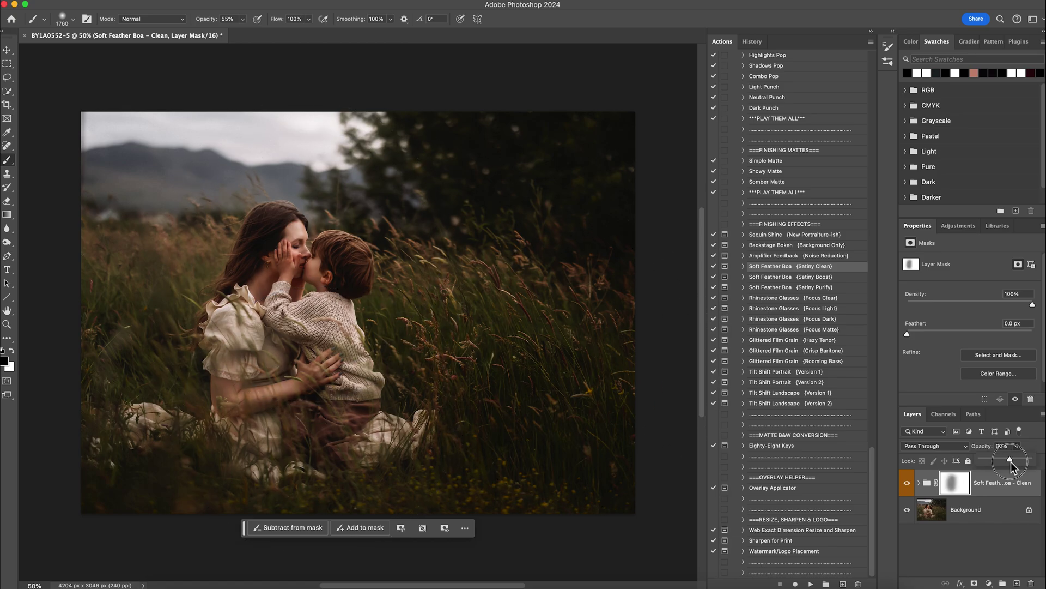
left_click(907, 483)
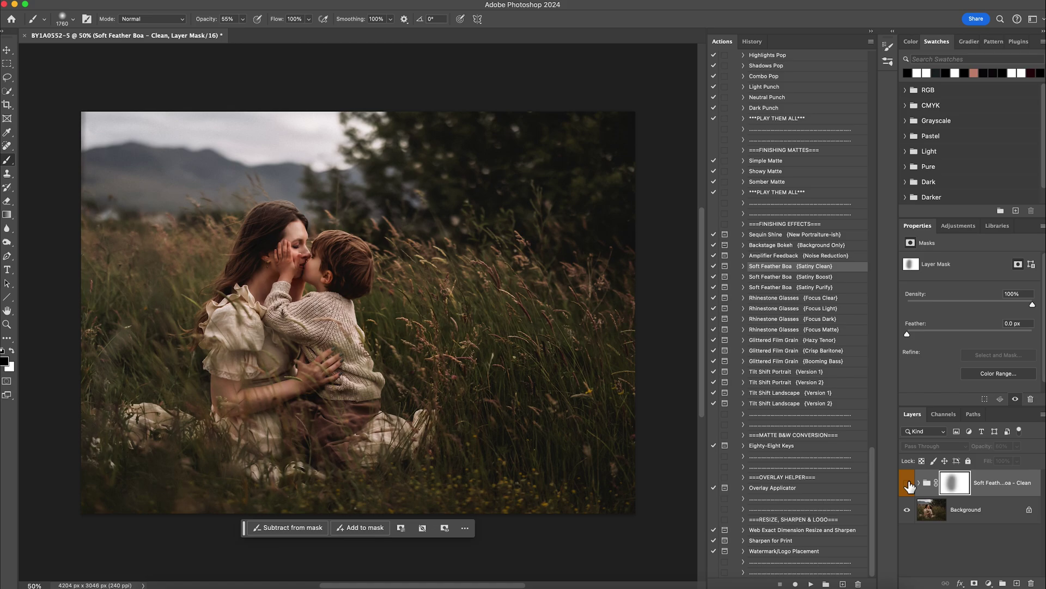
left_click(908, 482)
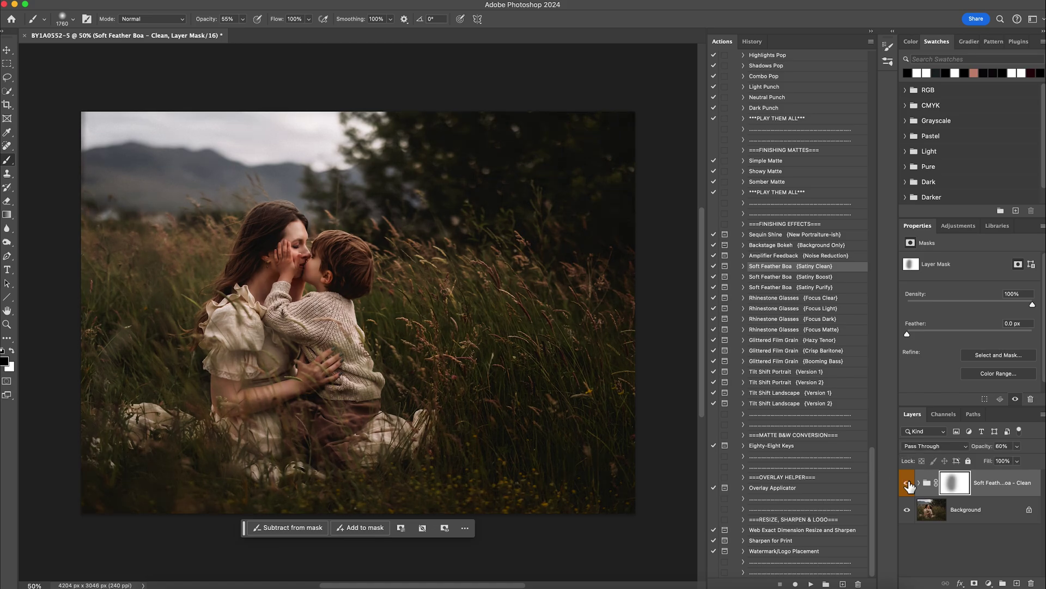
right_click(981, 507)
- Merge the Satiny Clean group into Background and run the Shadow Lifter action
key("Escape")
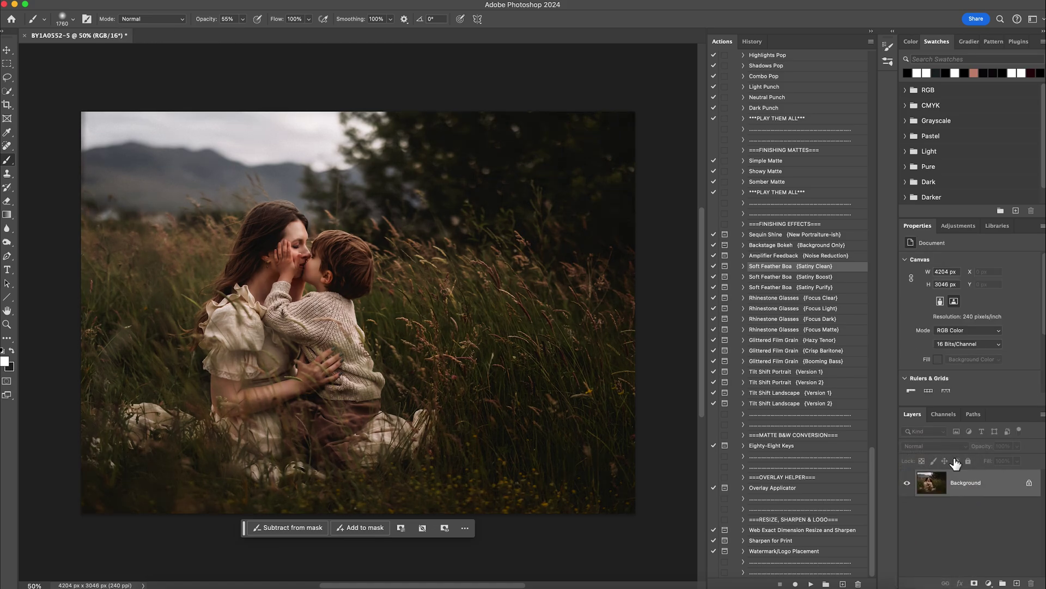
key("Delete")
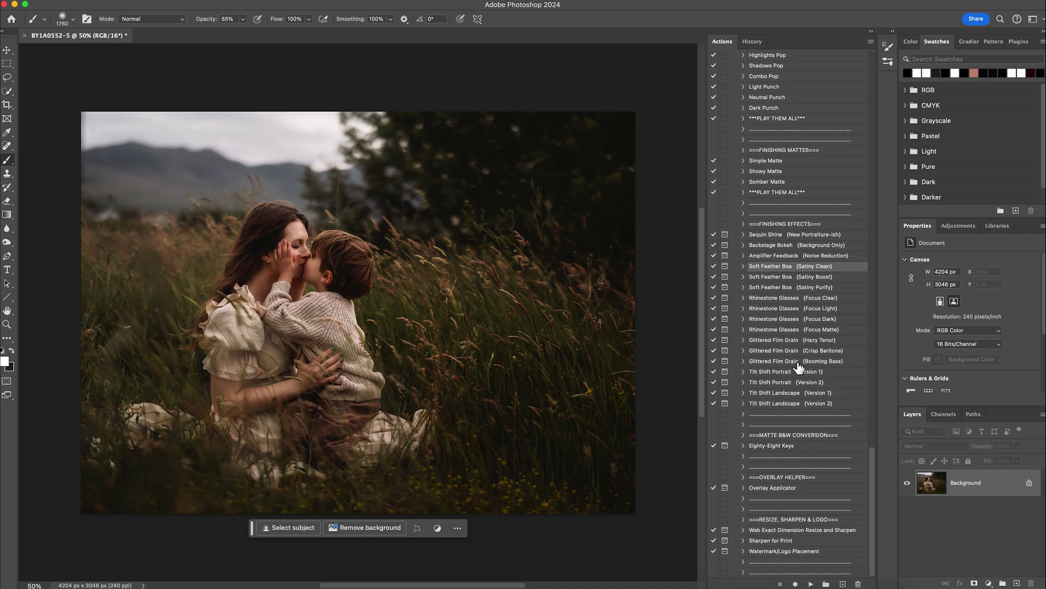
scroll(775, 299, "up", 8)
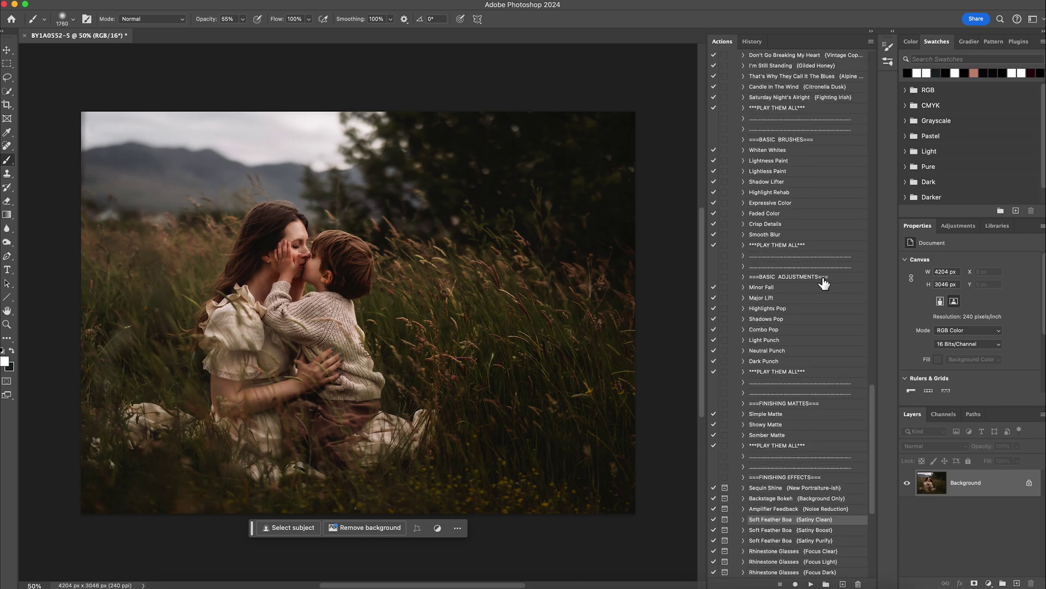
left_click(774, 182)
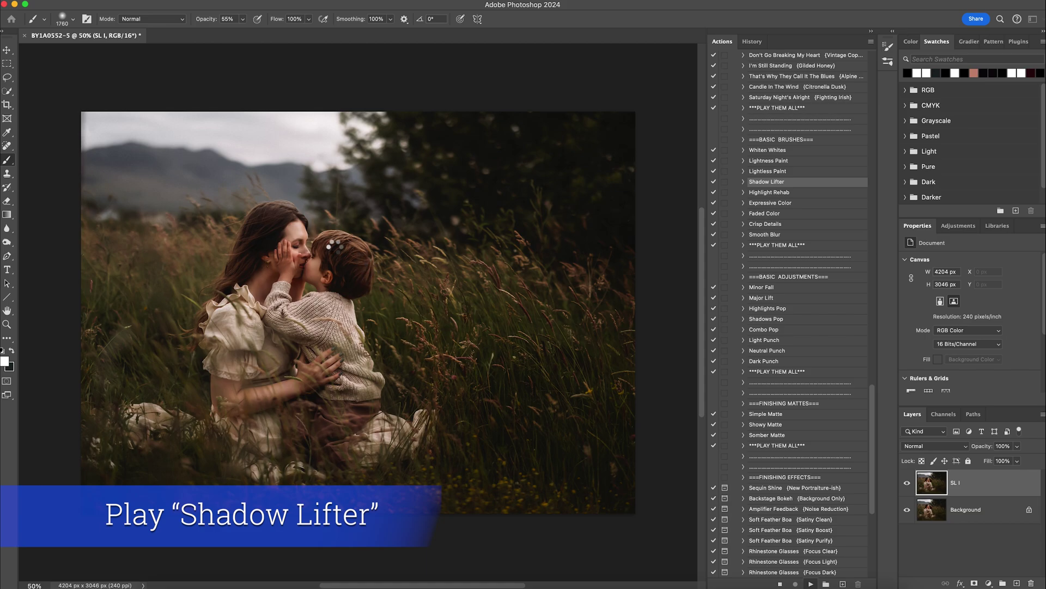
- Set the brush to 396 px and paint the Shadow Lifter mask over the faces and right edge
left_click(63, 21)
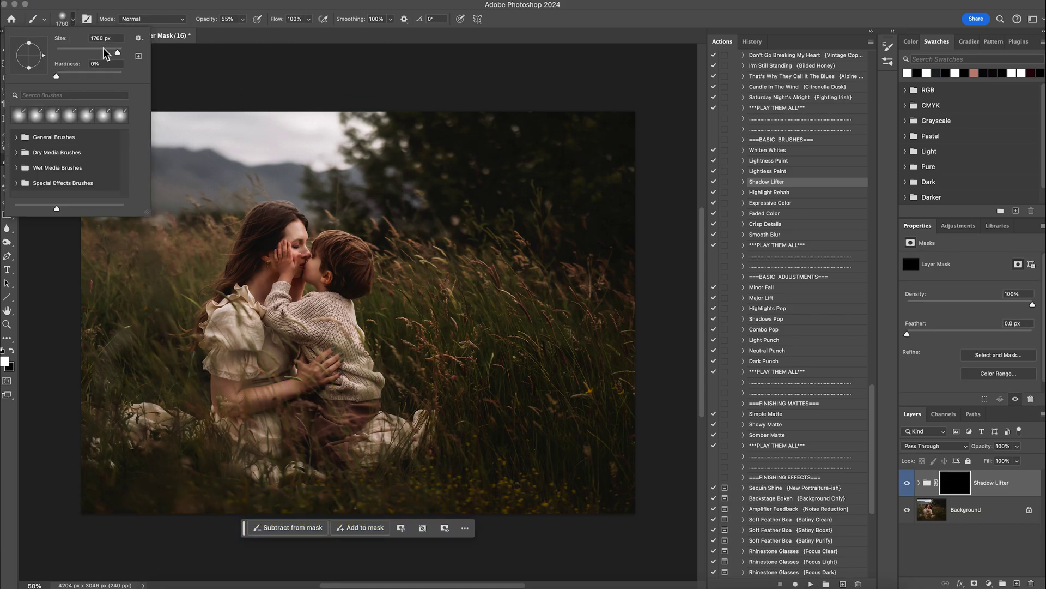
left_click_drag(115, 53, 112, 53)
key("Return")
mouse_move(301, 236)
left_mouse_down()
mouse_move(297, 283)
mouse_move(327, 264)
mouse_move(305, 327)
mouse_move(324, 361)
left_mouse_up()
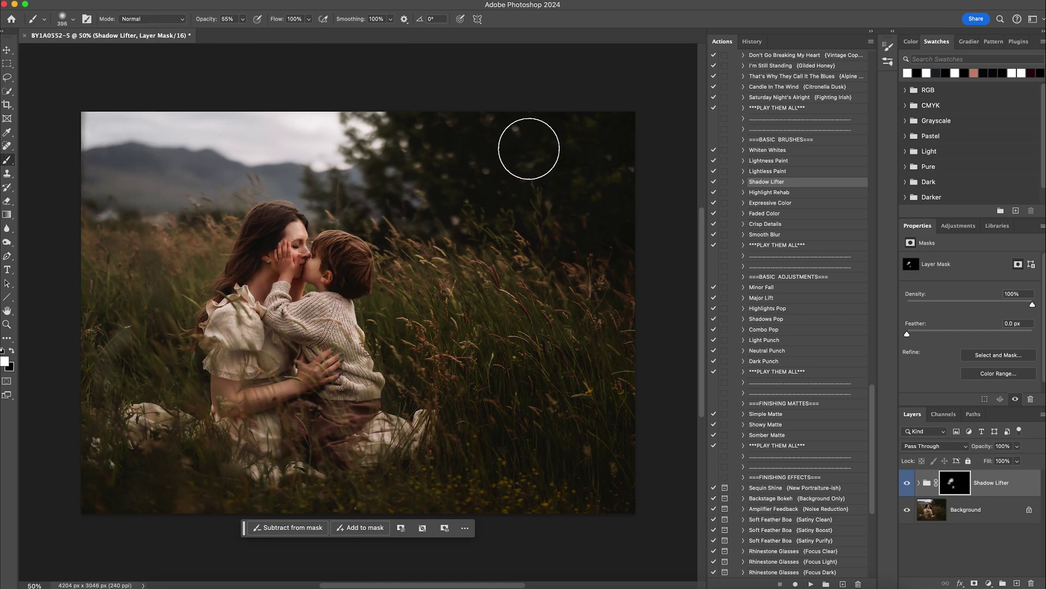
mouse_move(619, 166)
left_mouse_down()
mouse_move(626, 295)
mouse_move(619, 147)
left_mouse_up()
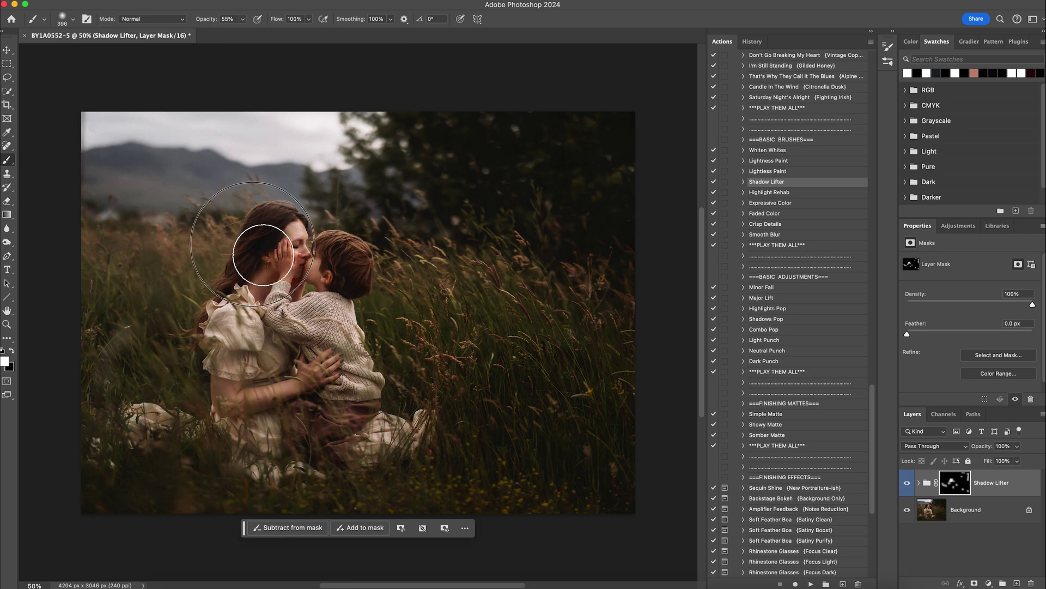
left_click(303, 255)
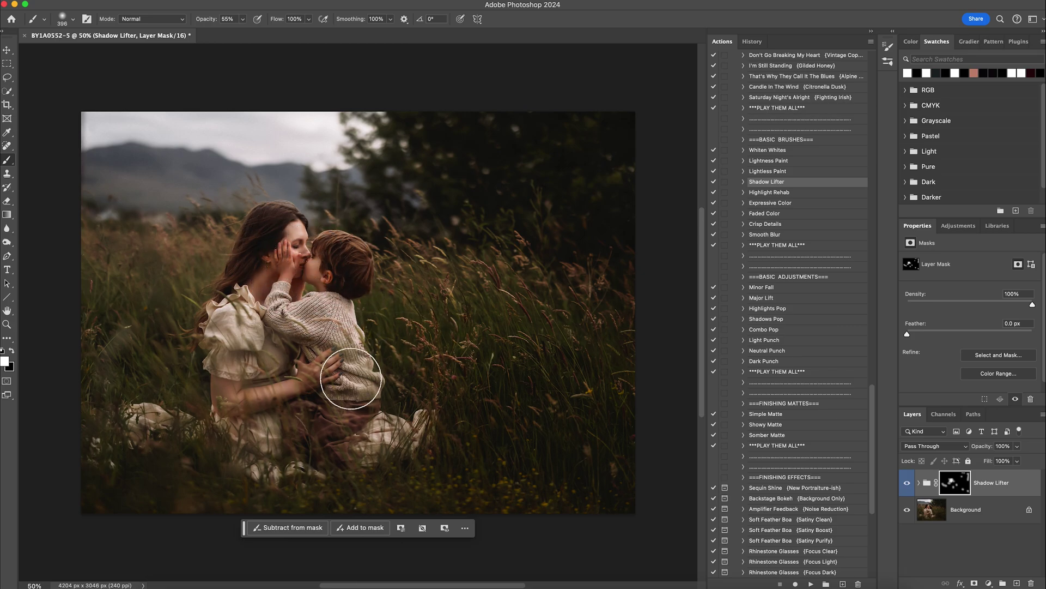
left_click(294, 352)
- Flatten the Shadow Lifter work into a single Background layer
right_click(988, 514)
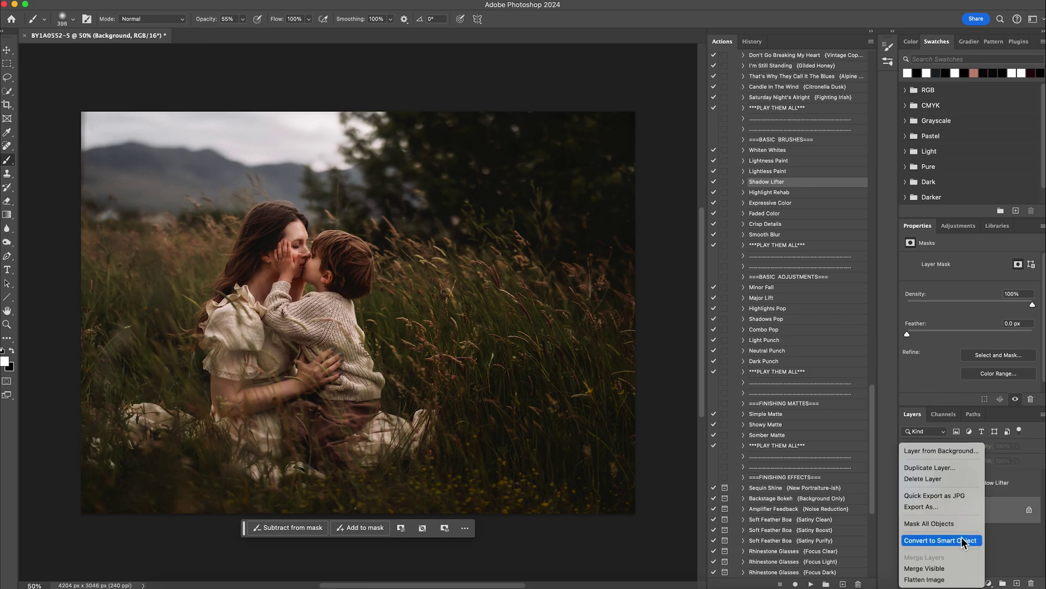
left_click(962, 565)
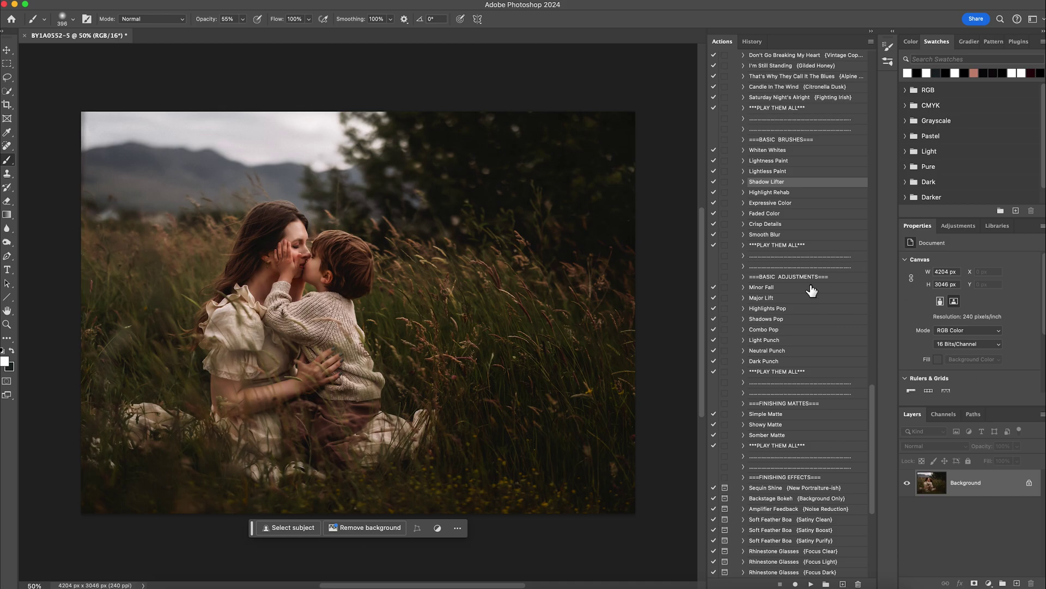
scroll(812, 290, "up", 10)
scroll(812, 291, "up", 15)
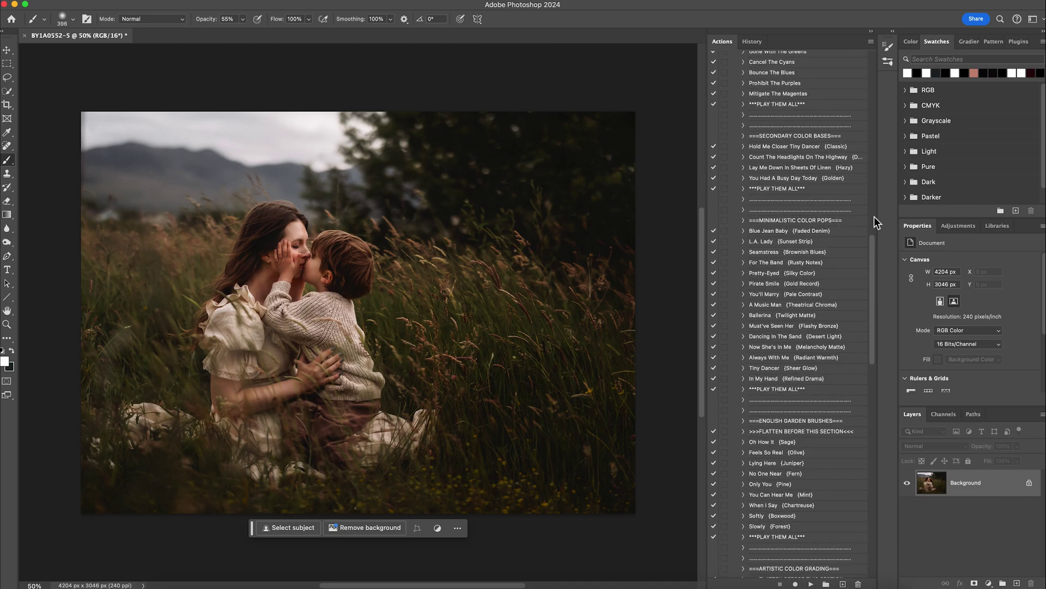
- Apply Blue Jean Baby {Faded Denim} at 37% group opacity and merge it into Background
left_click(819, 233)
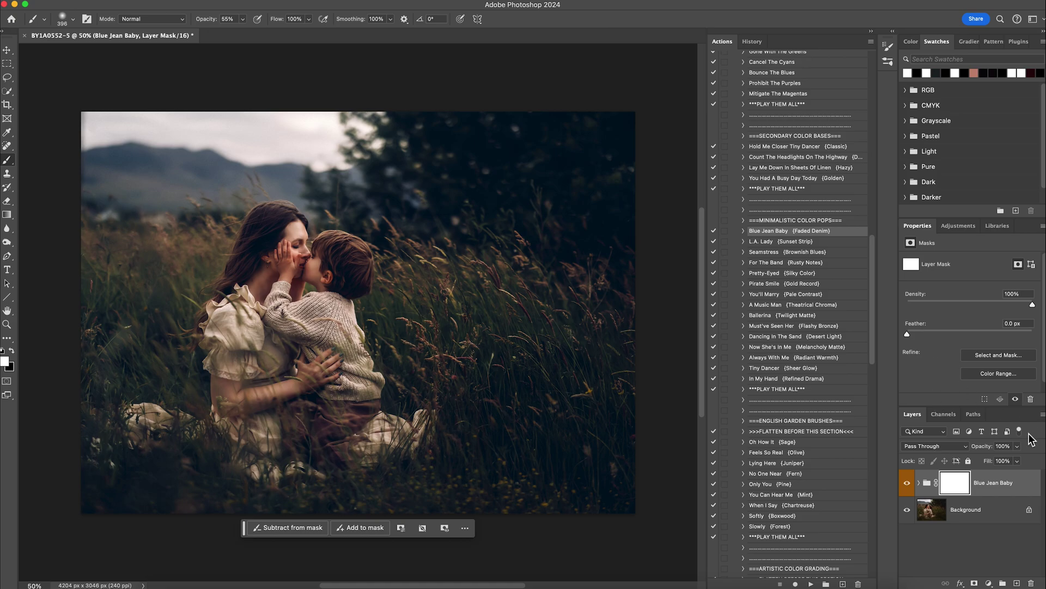
left_click(1016, 445)
left_click_drag(992, 462, 986, 461)
right_click(998, 515)
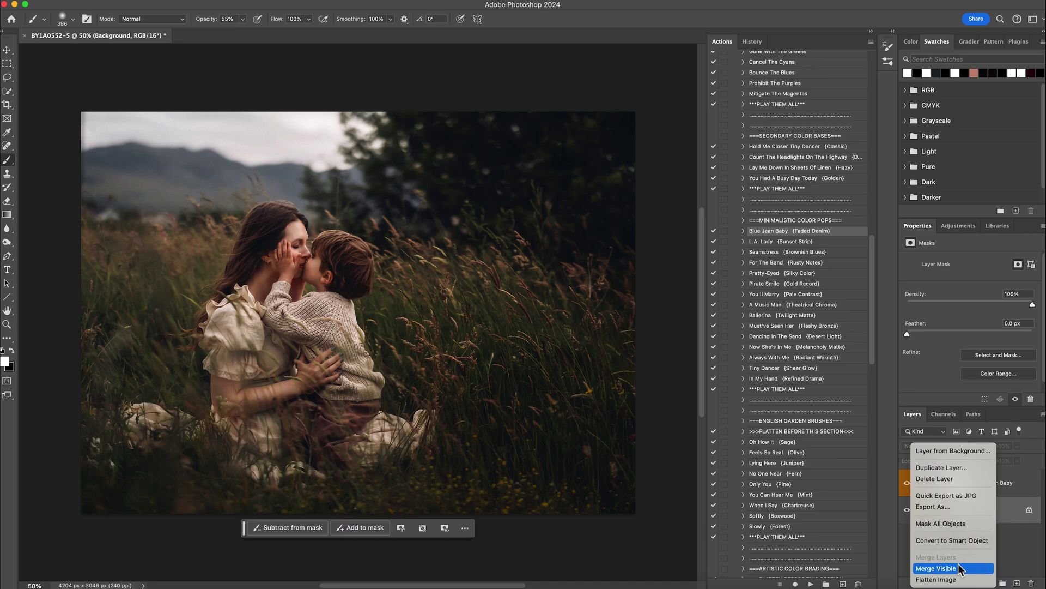
key("Escape")
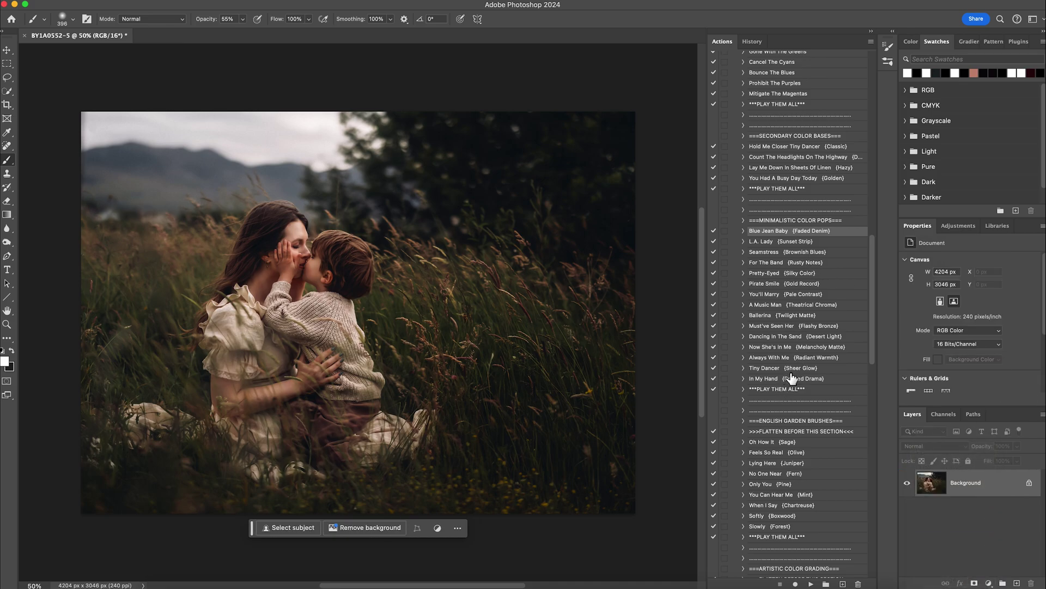
scroll(792, 378, "down", 10)
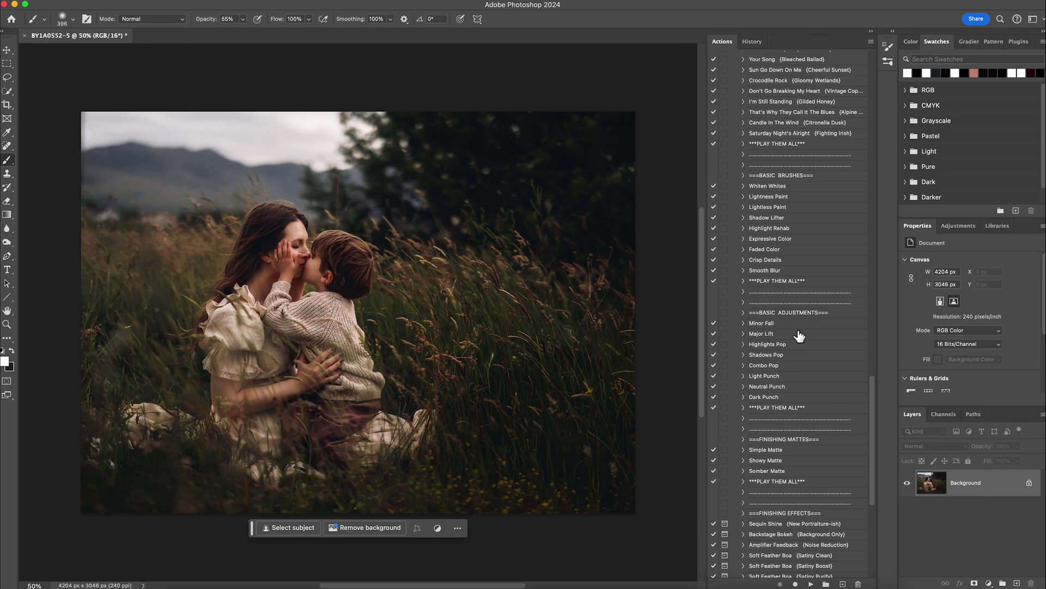
- Run the Combo Pop action and toggle its visibility to compare before and after
left_click(780, 366)
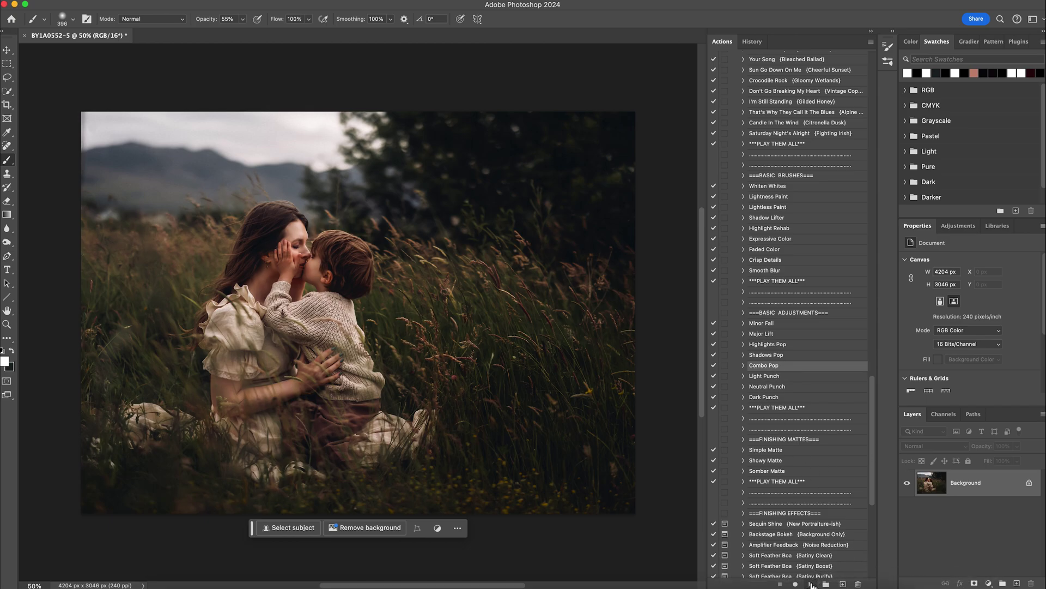
left_click(811, 583)
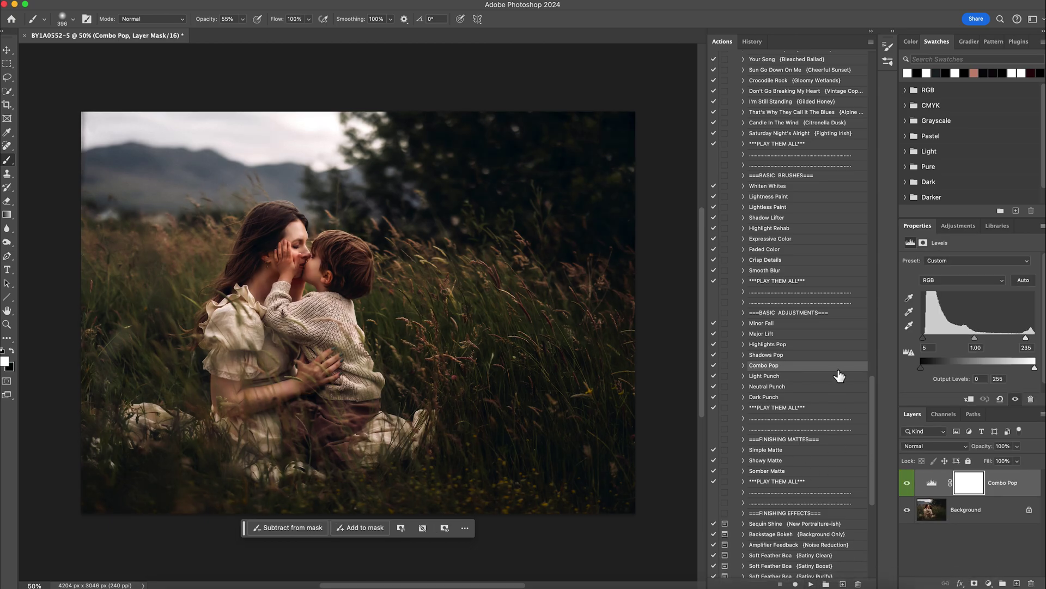
left_click(908, 484)
left_click(908, 483)
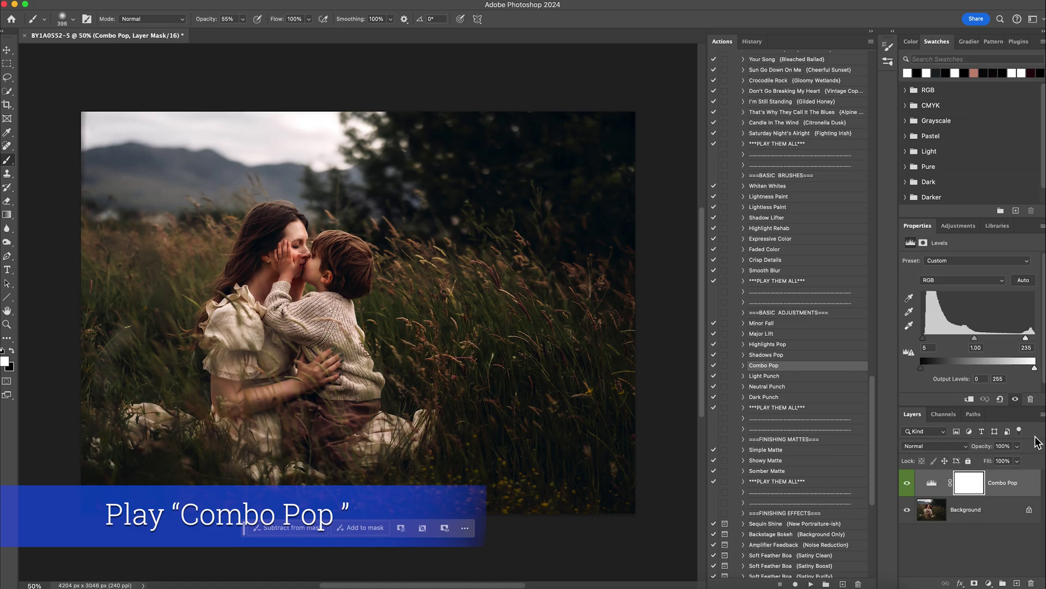
- Ease Combo Pop to 54% opacity and flatten the image into Background
left_click(1017, 446)
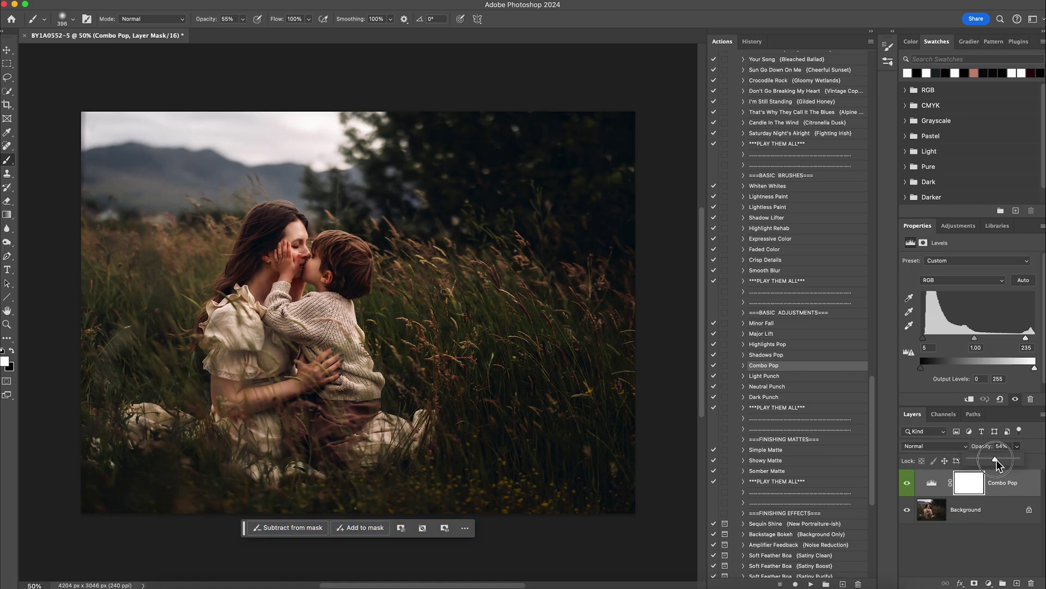
left_click(908, 483)
right_click(974, 511)
left_click(994, 579)
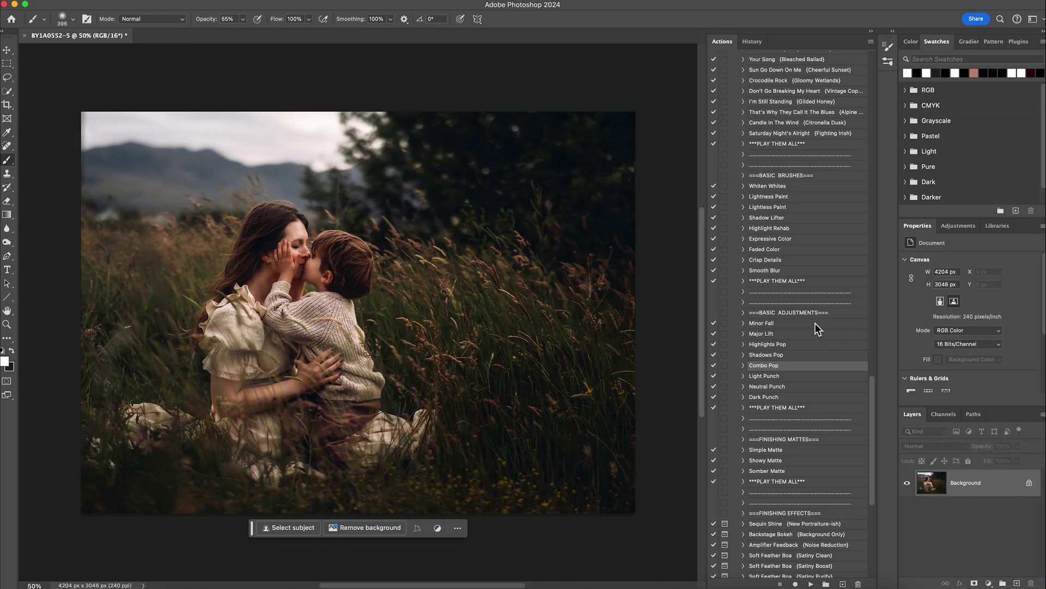
scroll(774, 333, "down", 10)
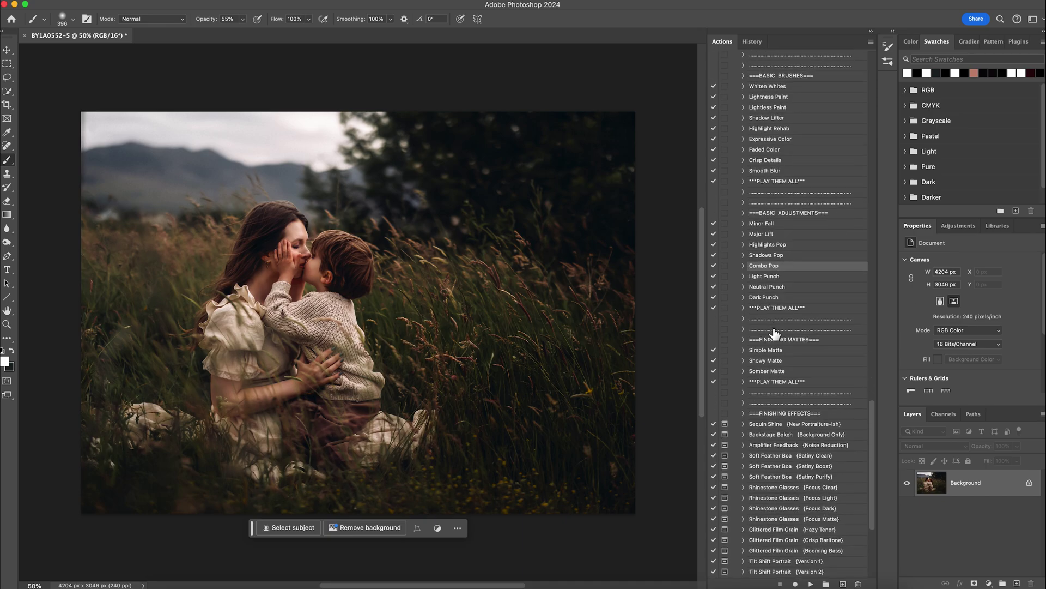
- Run the Major Lift brightening action on the photo
scroll(774, 331, "down", 6)
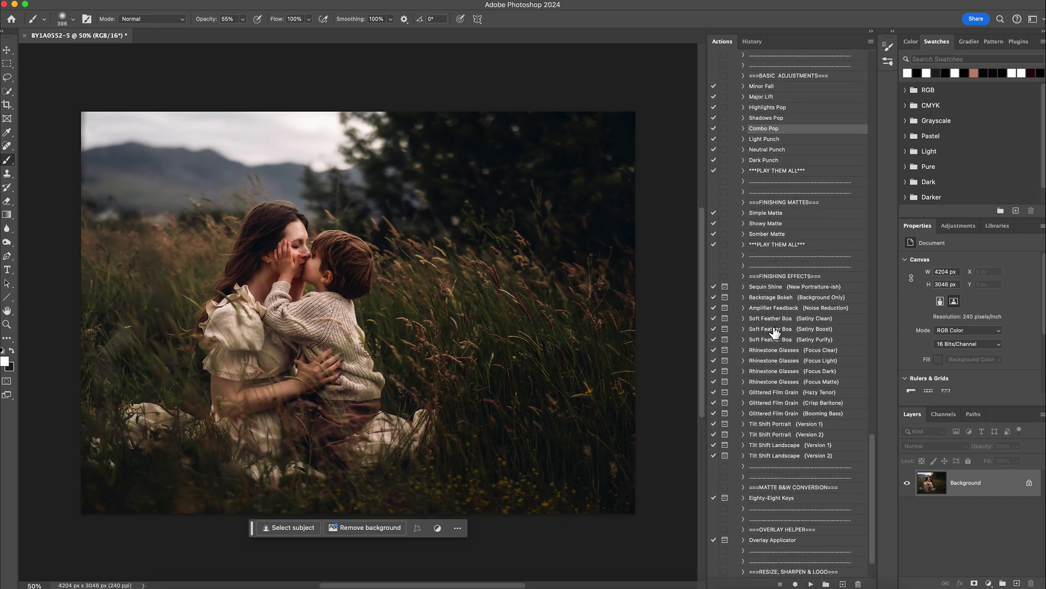
scroll(774, 331, "up", 20)
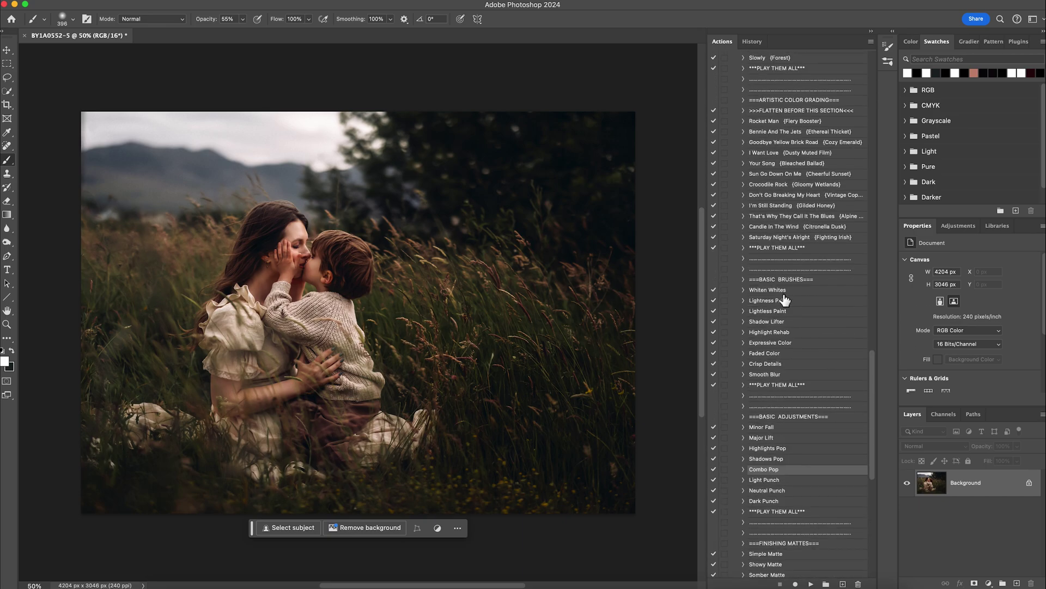
left_click(801, 439)
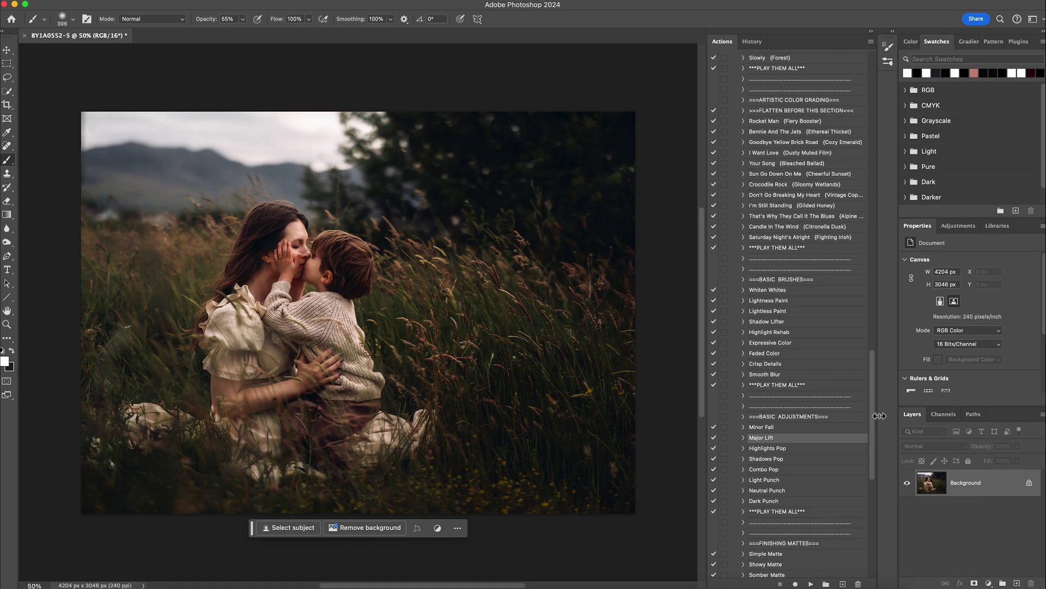
left_click(811, 583)
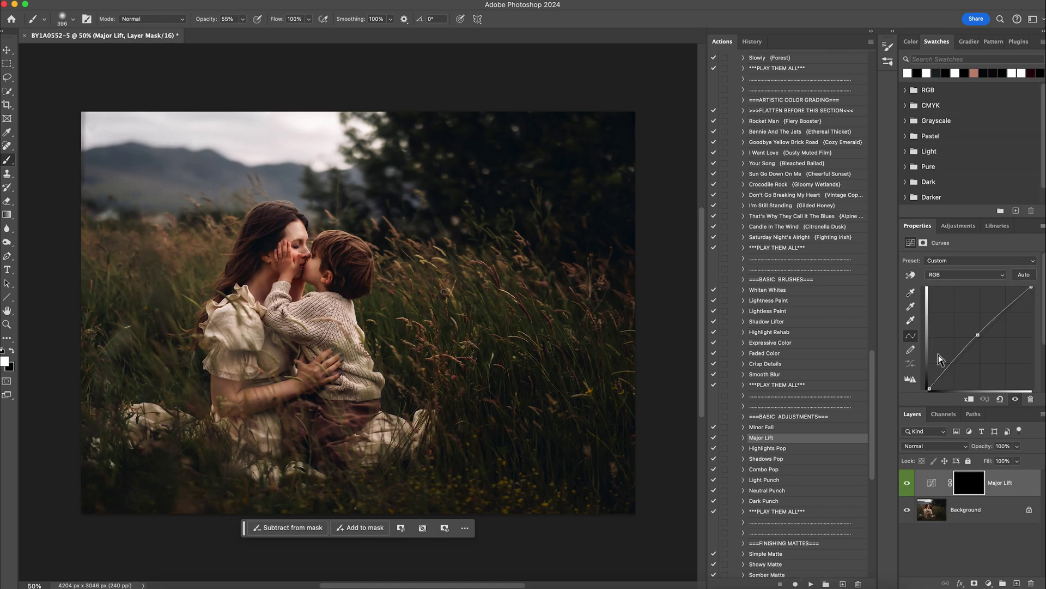
- Enlarge the brush to 1400 px and paint Major Lift brightening over the mother and child
left_click(63, 19)
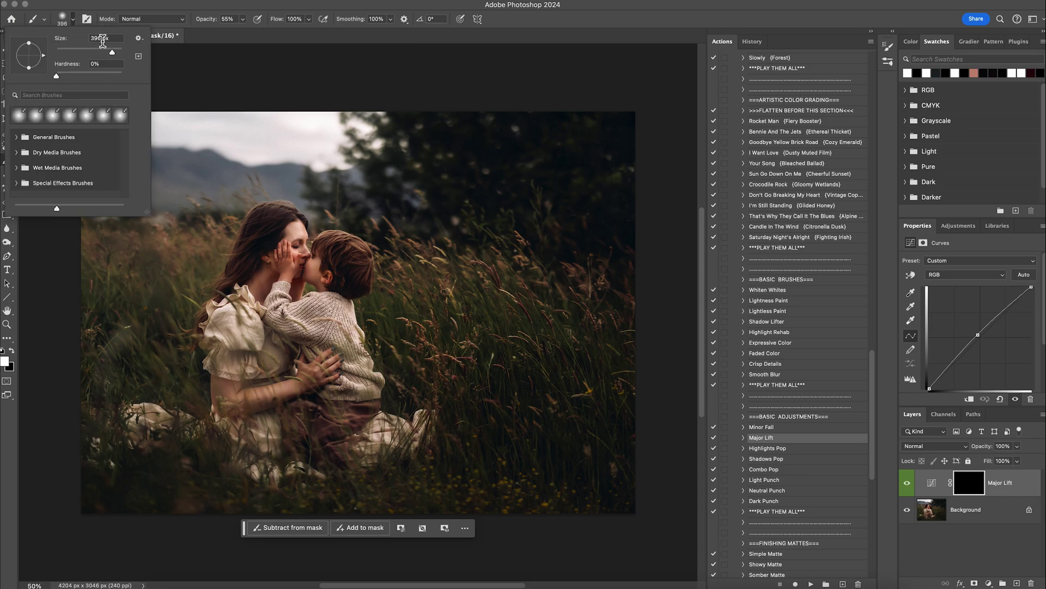
left_click_drag(118, 57, 121, 52)
left_click(510, 152)
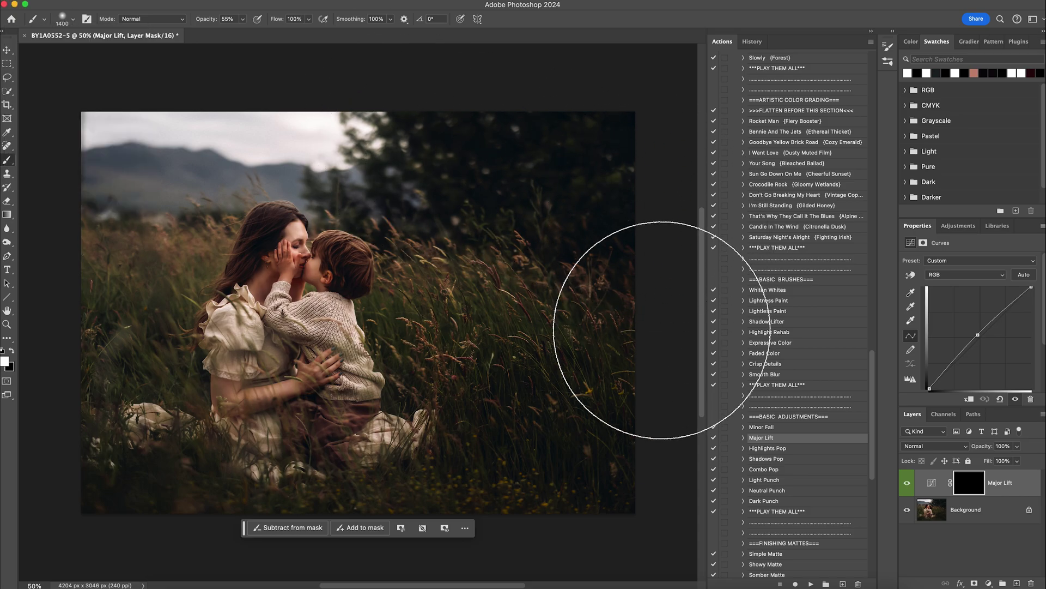
mouse_move(627, 334)
left_mouse_down()
mouse_move(244, 300)
mouse_move(293, 273)
mouse_move(301, 289)
mouse_move(300, 279)
mouse_move(438, 376)
mouse_move(455, 363)
mouse_move(562, 392)
mouse_move(452, 521)
mouse_move(108, 508)
mouse_move(404, 487)
mouse_move(603, 426)
mouse_move(539, 362)
mouse_move(486, 195)
mouse_move(608, 218)
mouse_move(632, 325)
mouse_move(415, 134)
mouse_move(192, 251)
mouse_move(96, 363)
mouse_move(96, 454)
mouse_move(276, 534)
mouse_move(685, 451)
mouse_move(530, 316)
mouse_move(449, 277)
mouse_move(603, 222)
left_mouse_up()
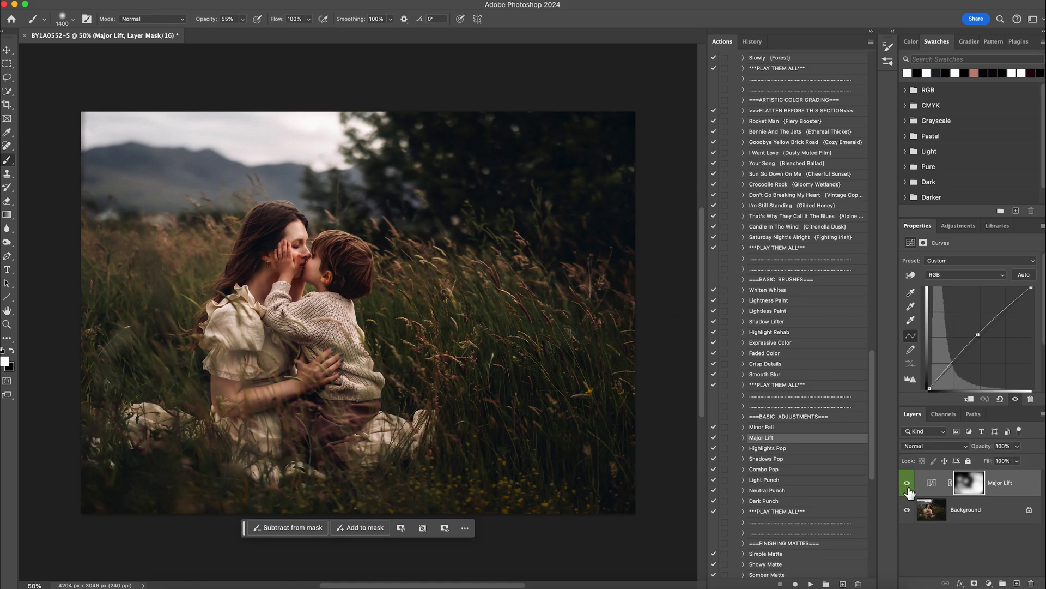
- Flatten the Major Lift brightening into the Background layer
right_click(974, 515)
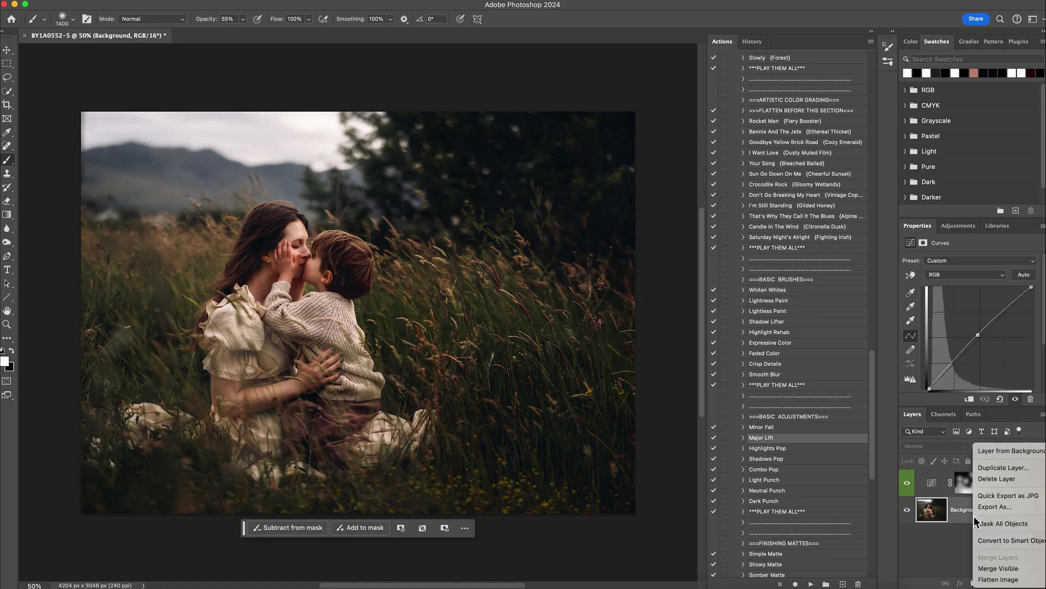
left_click(988, 574)
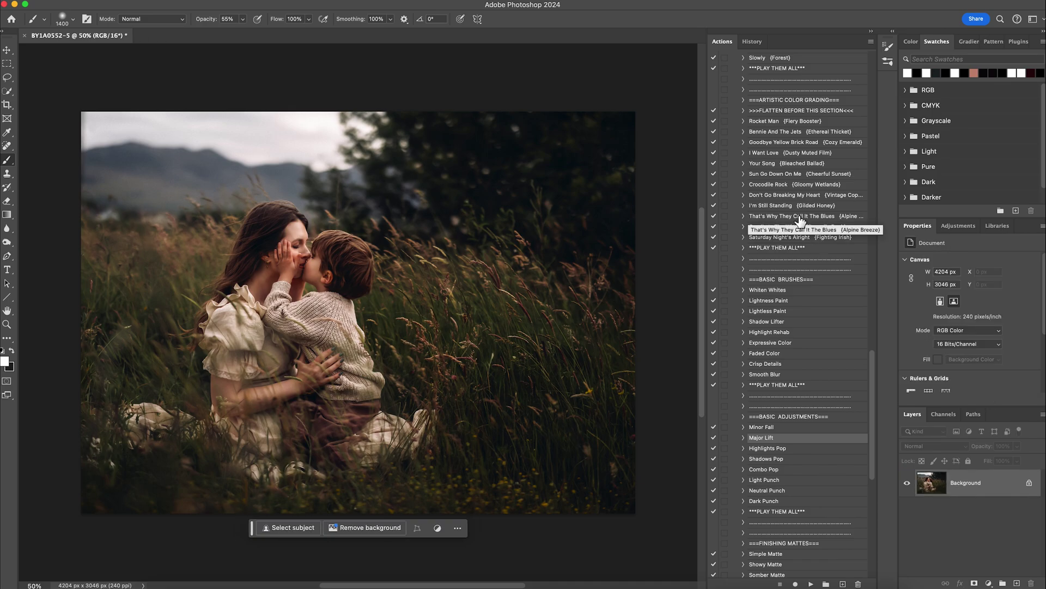
scroll(792, 128, "up", 15)
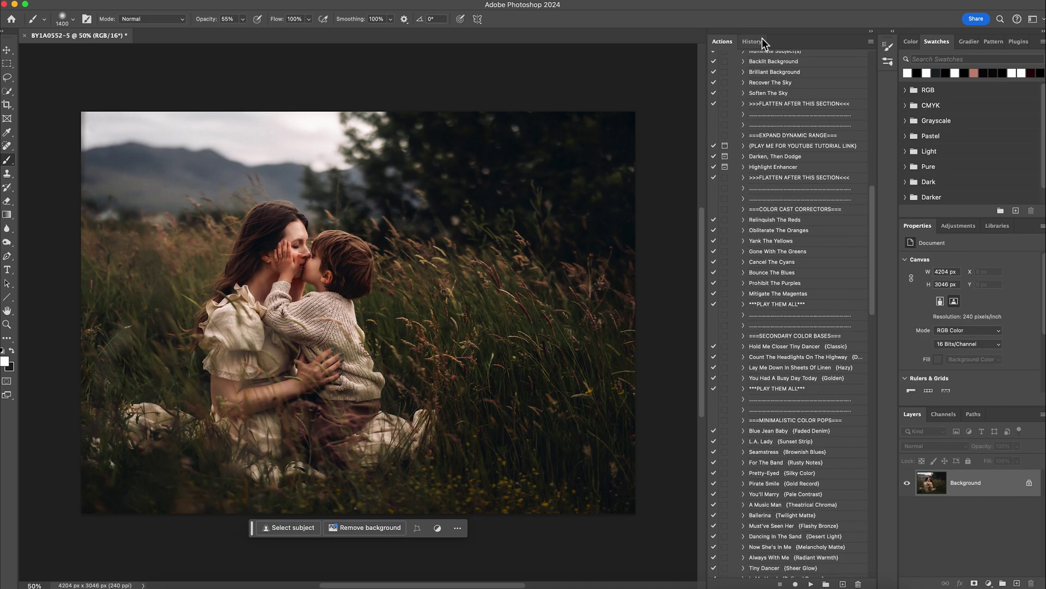
- In History, switch twice between the BY1A0552.CR3 original and the final Flatten Image state
scroll(768, 65, "up", 15)
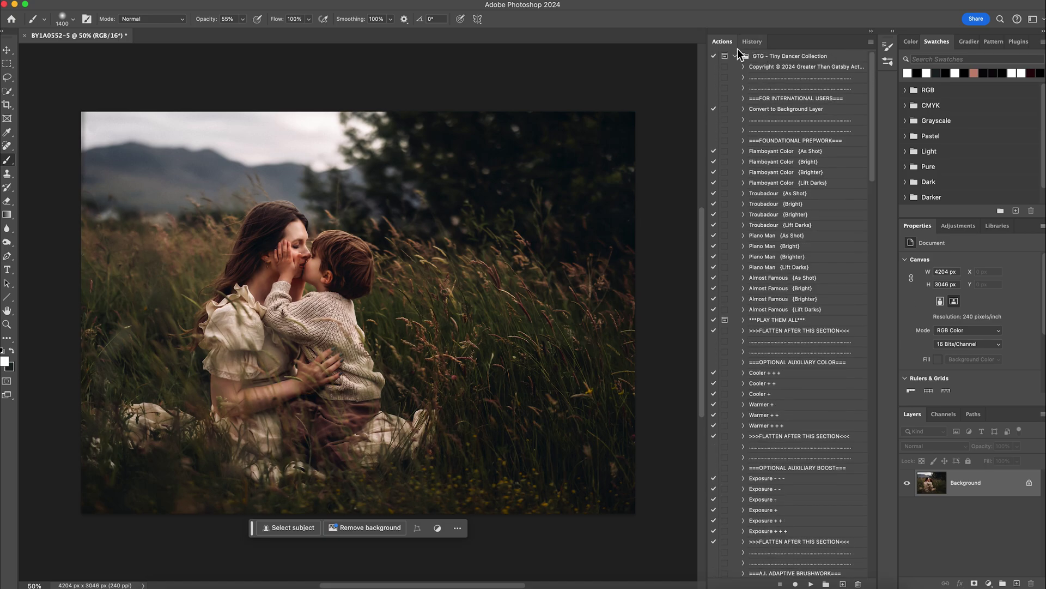
left_click(757, 49)
scroll(782, 122, "up", 10)
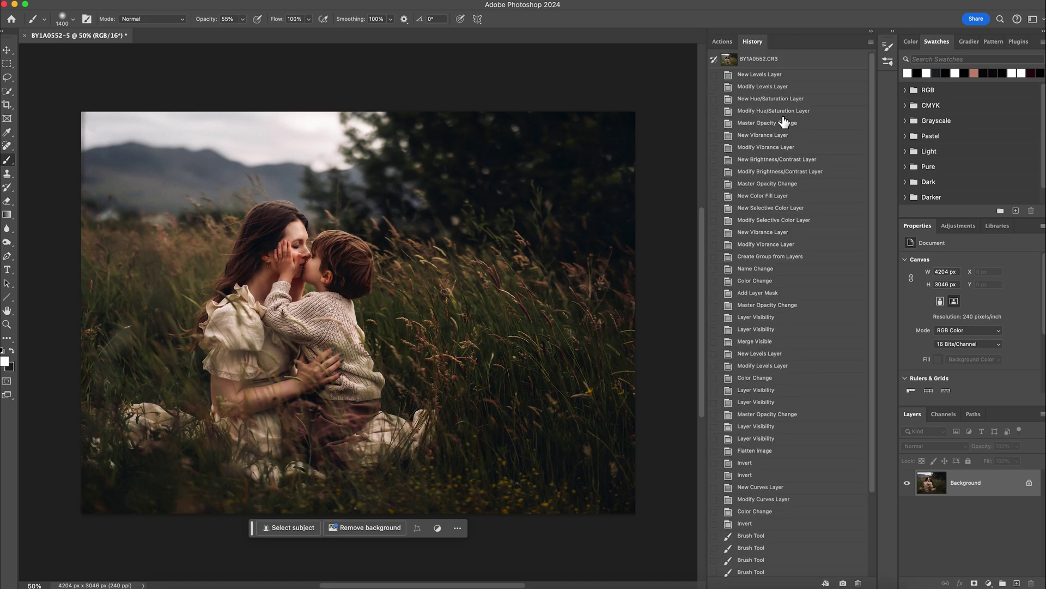
left_click(762, 61)
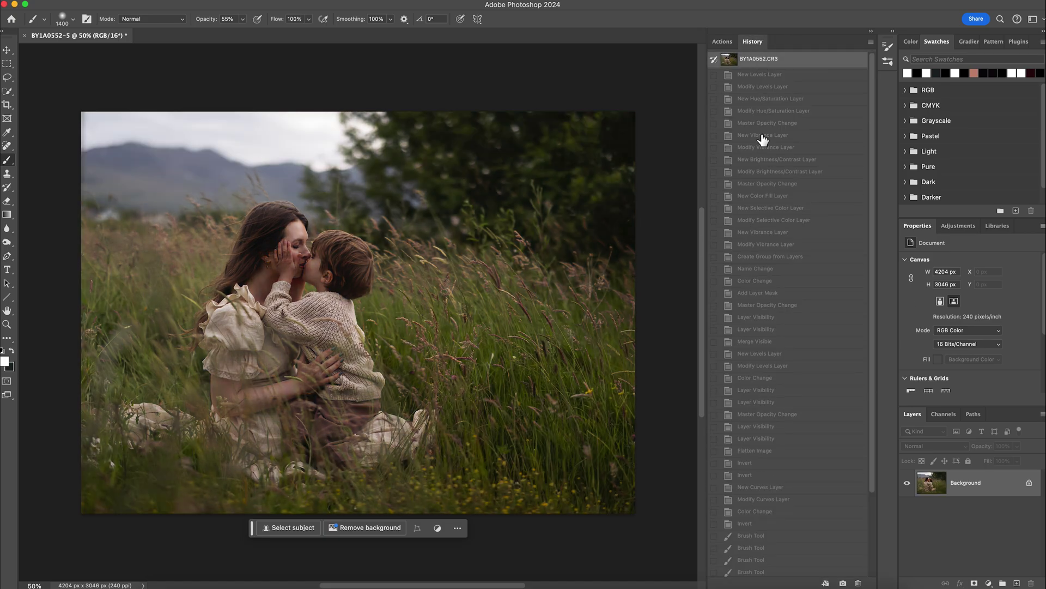
scroll(763, 142, "down", 5)
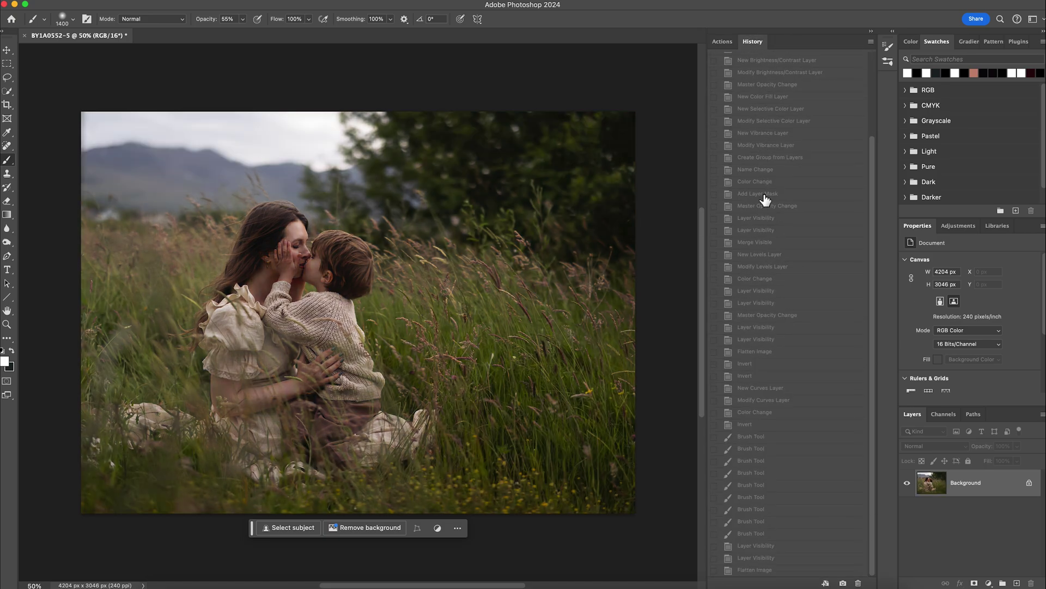
left_click(763, 569)
scroll(763, 381, "up", 5)
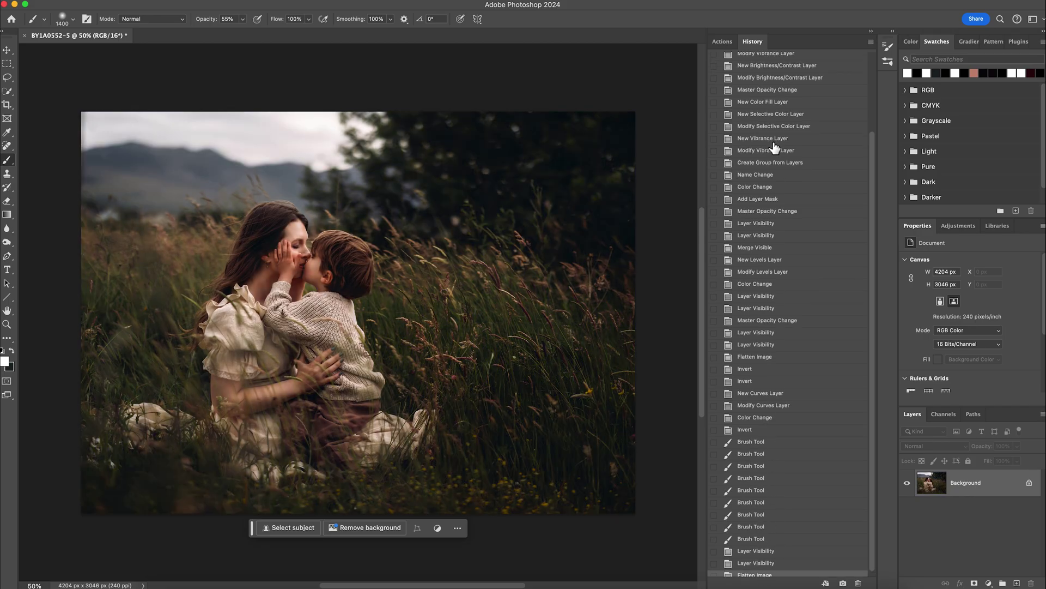
left_click(759, 61)
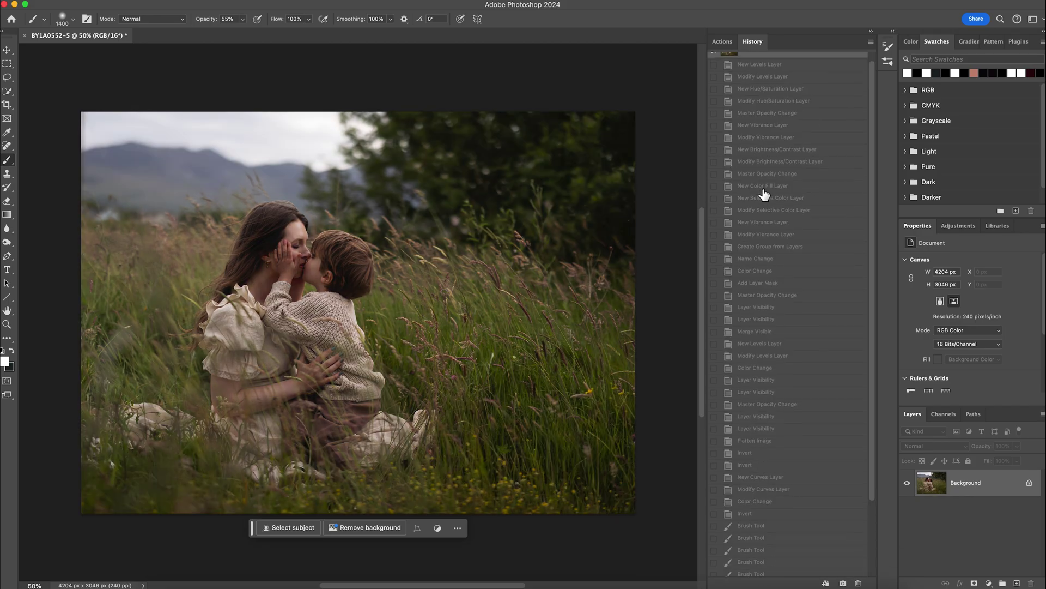
scroll(761, 194, "down", 5)
left_click(773, 570)
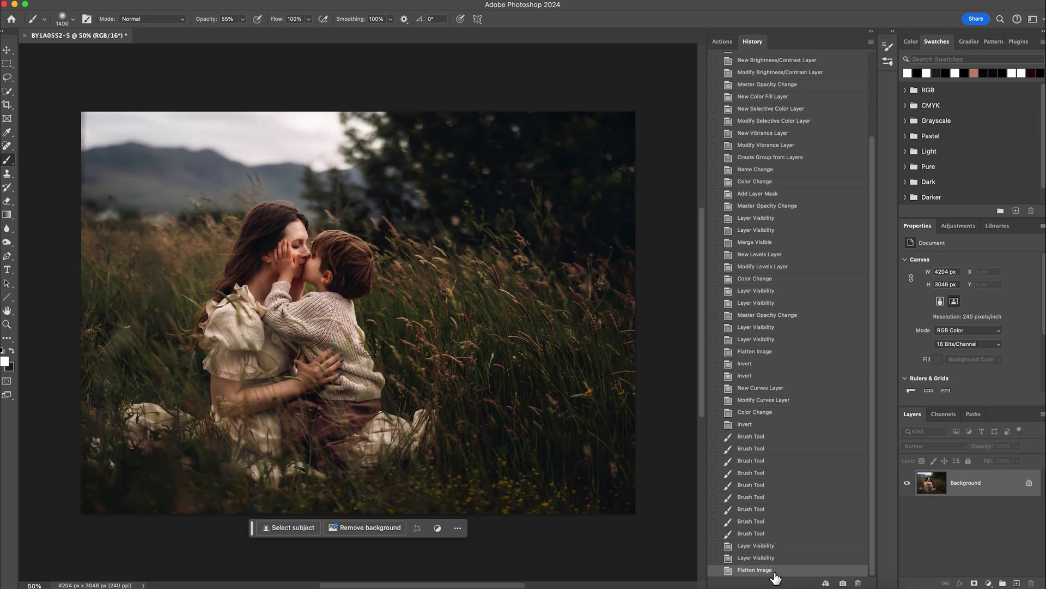